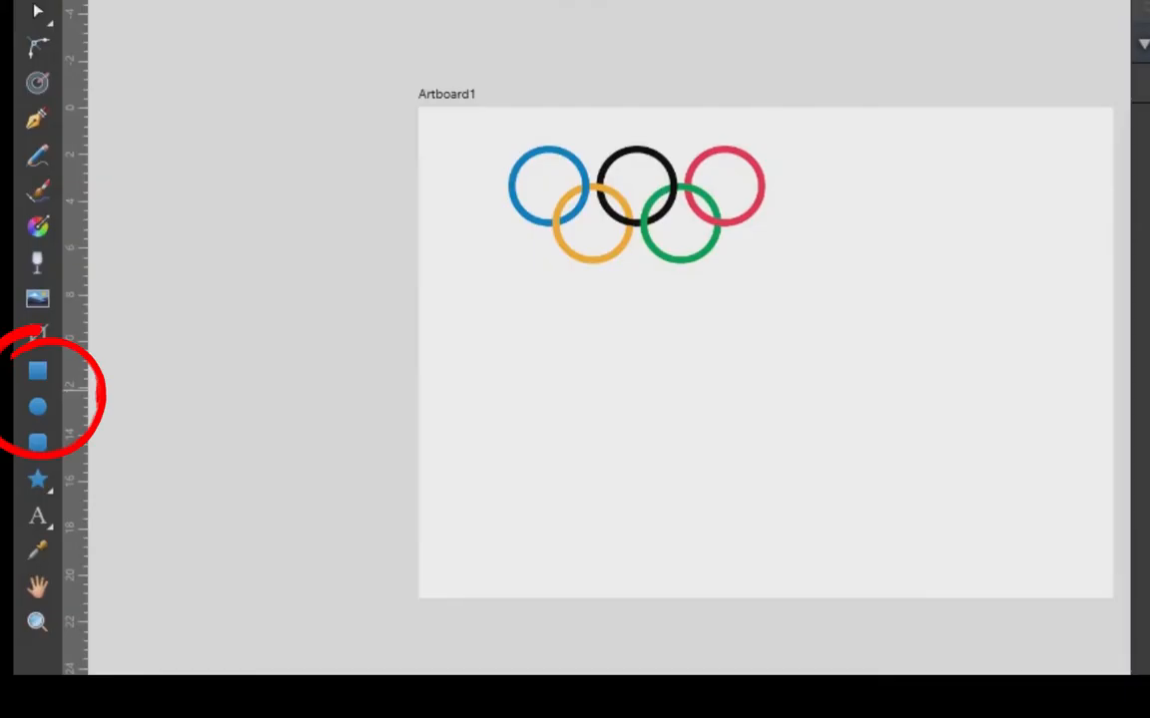
Draw a circle below the reference rings with no fill and a 12 pt stroke, sized to match a reference ring.
click(15, 388)
drag(317, 356, 437, 474)
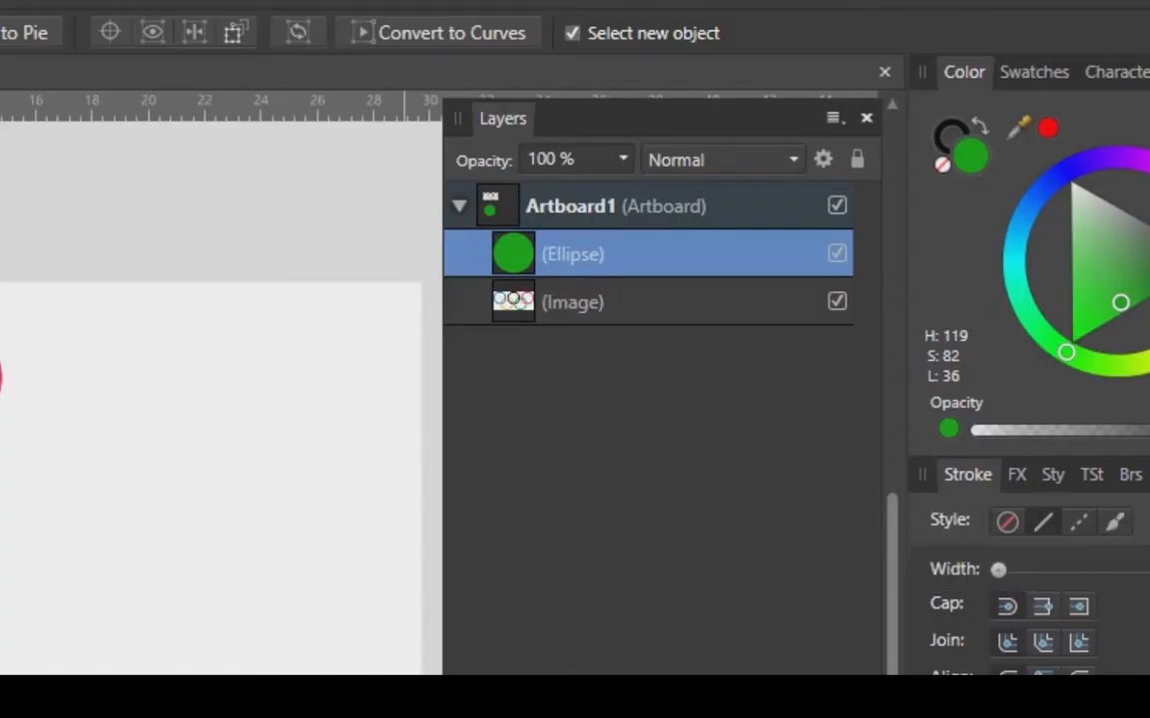
click(951, 142)
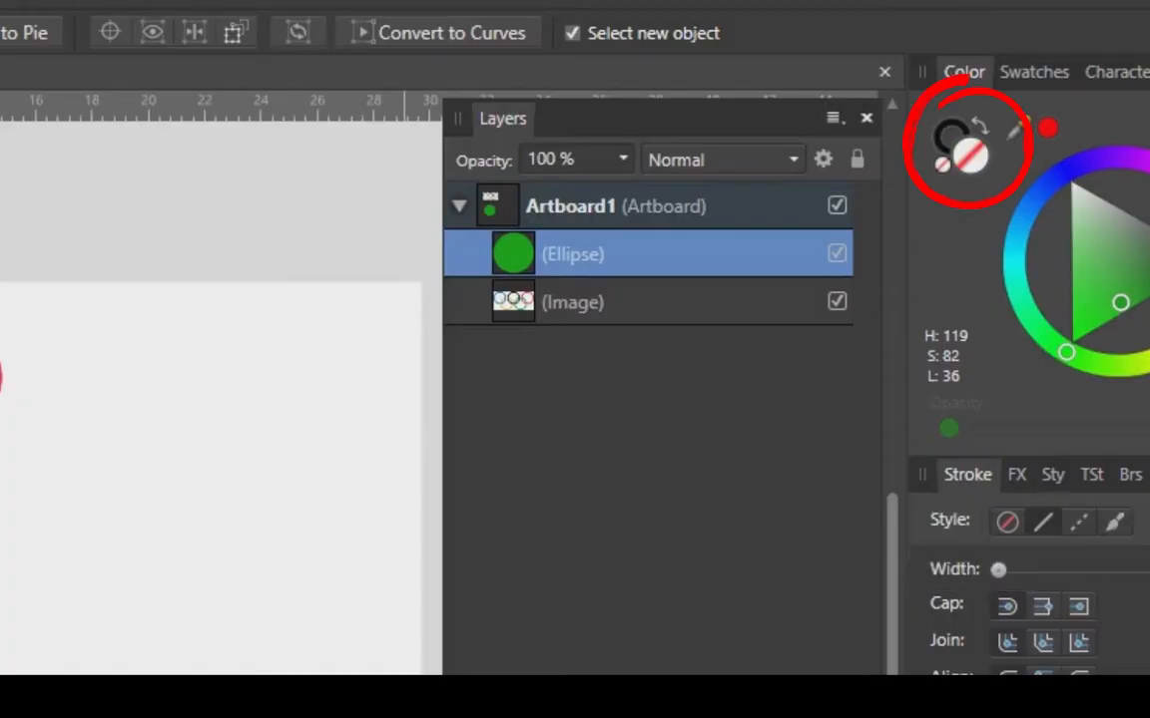
drag(998, 570, 1085, 570)
mouse_move(396, 397)
mouse_down()
mouse_move(408, 374)
mouse_move(375, 398)
mouse_up()
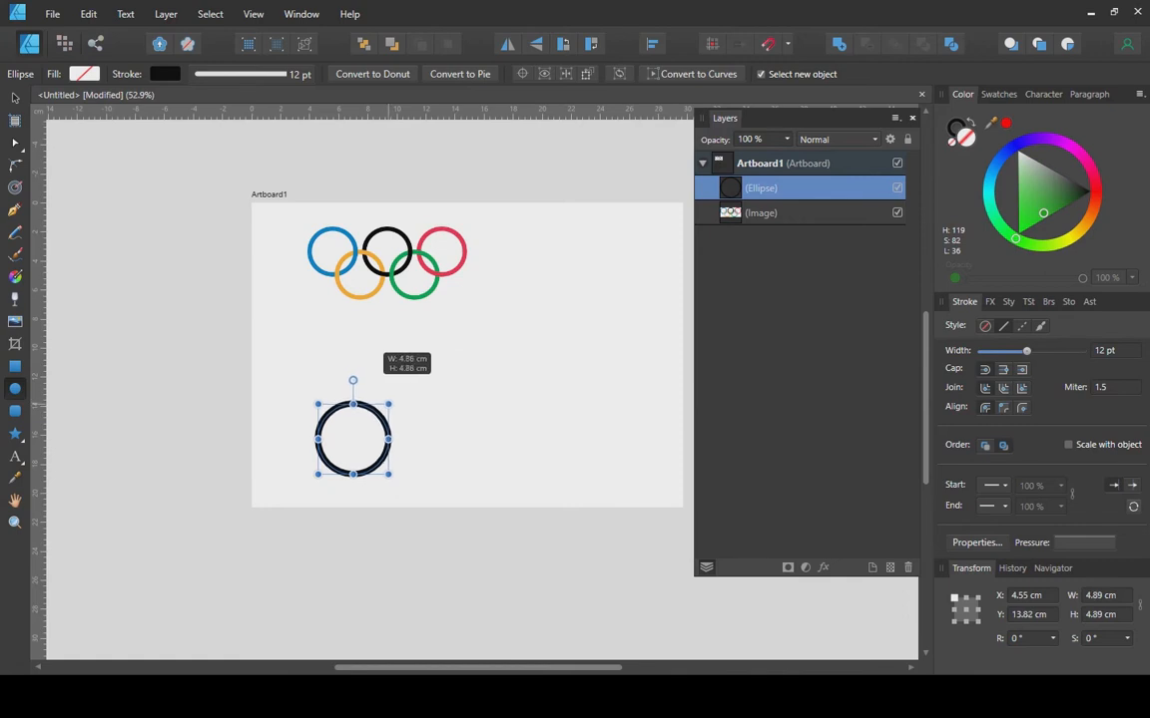
Position the ring below the reference and expand its stroke into a filled curve.
click(15, 99)
drag(381, 450, 394, 388)
scroll(409, 389, up, 3)
click(165, 14)
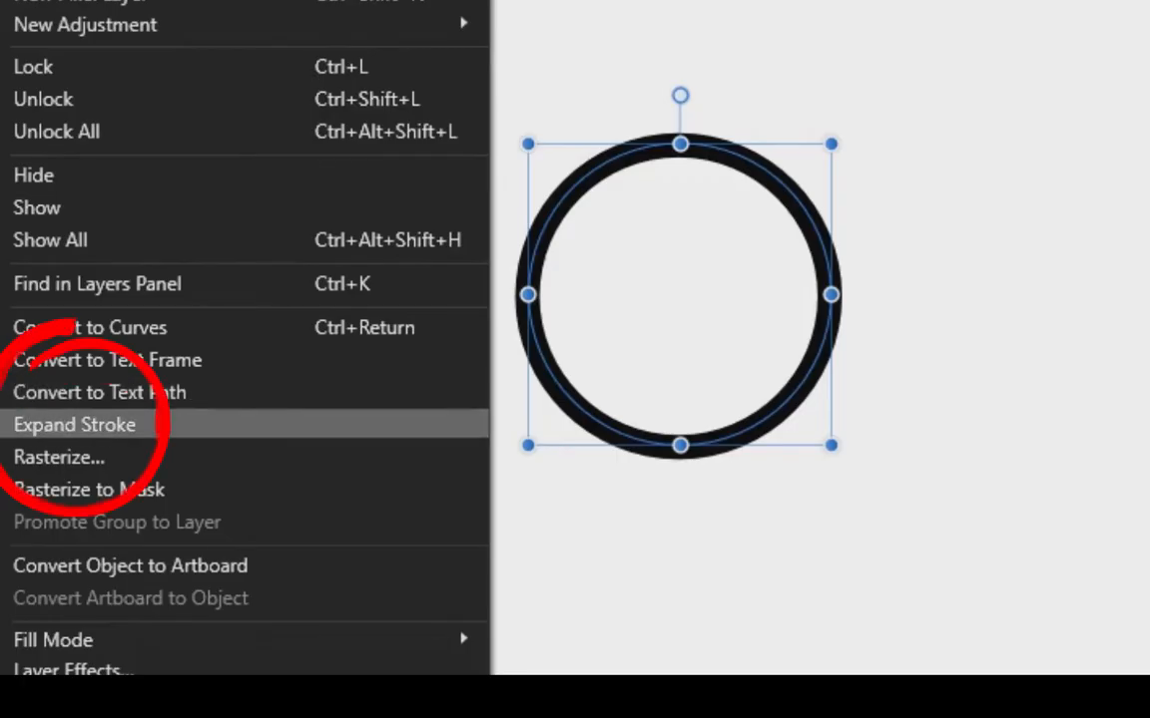
click(46, 427)
Duplicate the ring twice to the right and group the three black rings.
drag(345, 362, 523, 362)
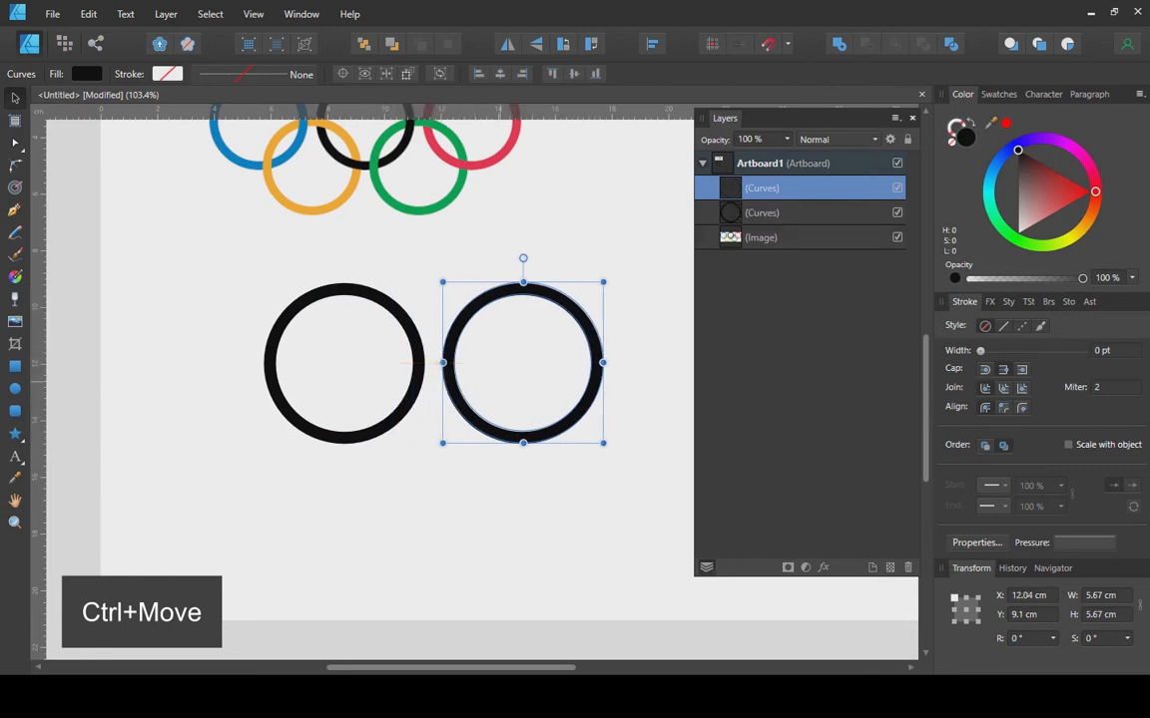
scroll(315, 414, down, 2)
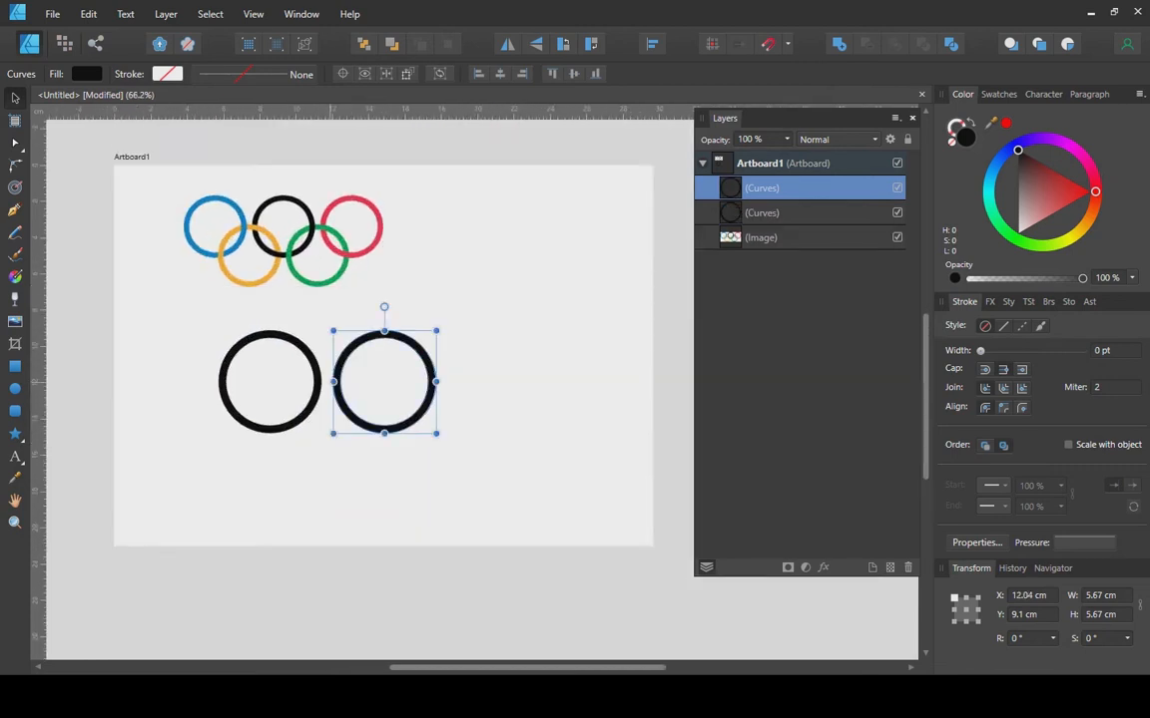
key(ctrl+j)
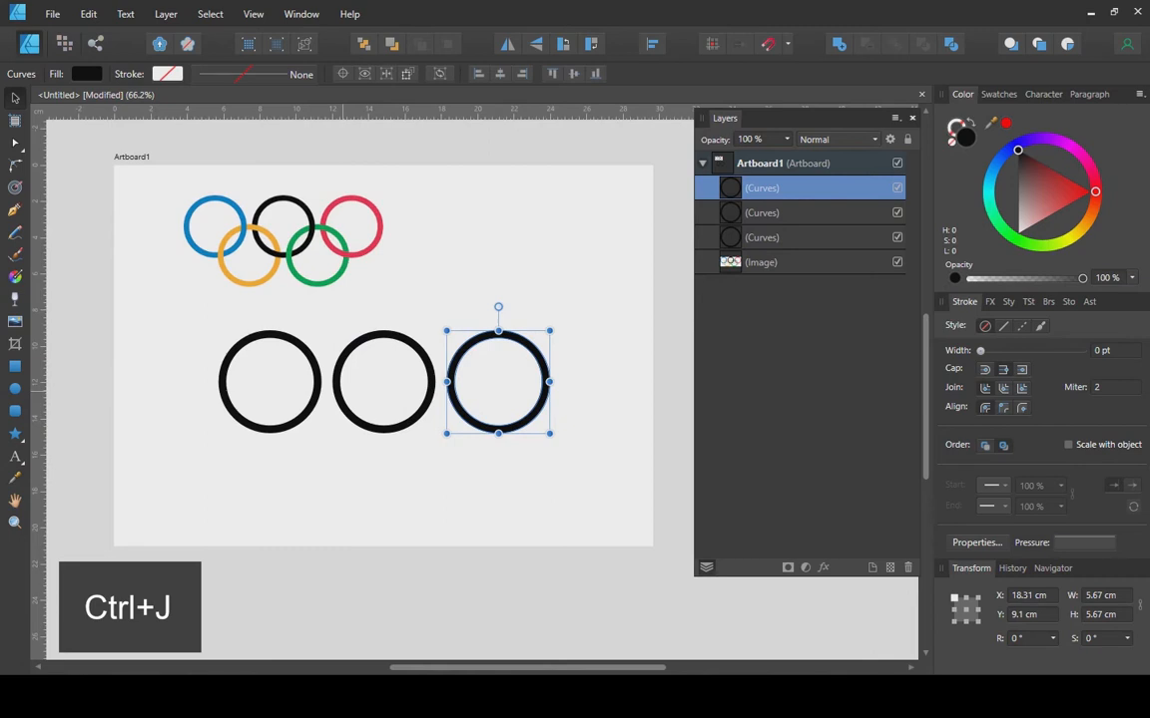
drag(594, 294, 205, 495)
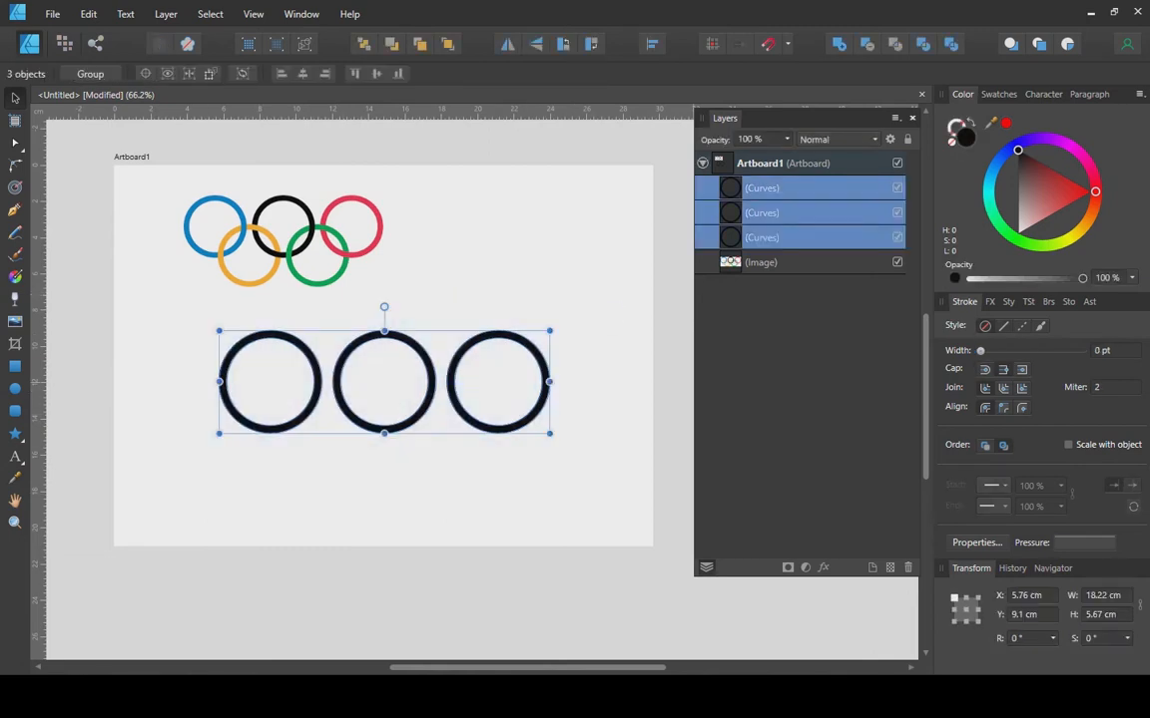
right_click(682, 252)
click(712, 426)
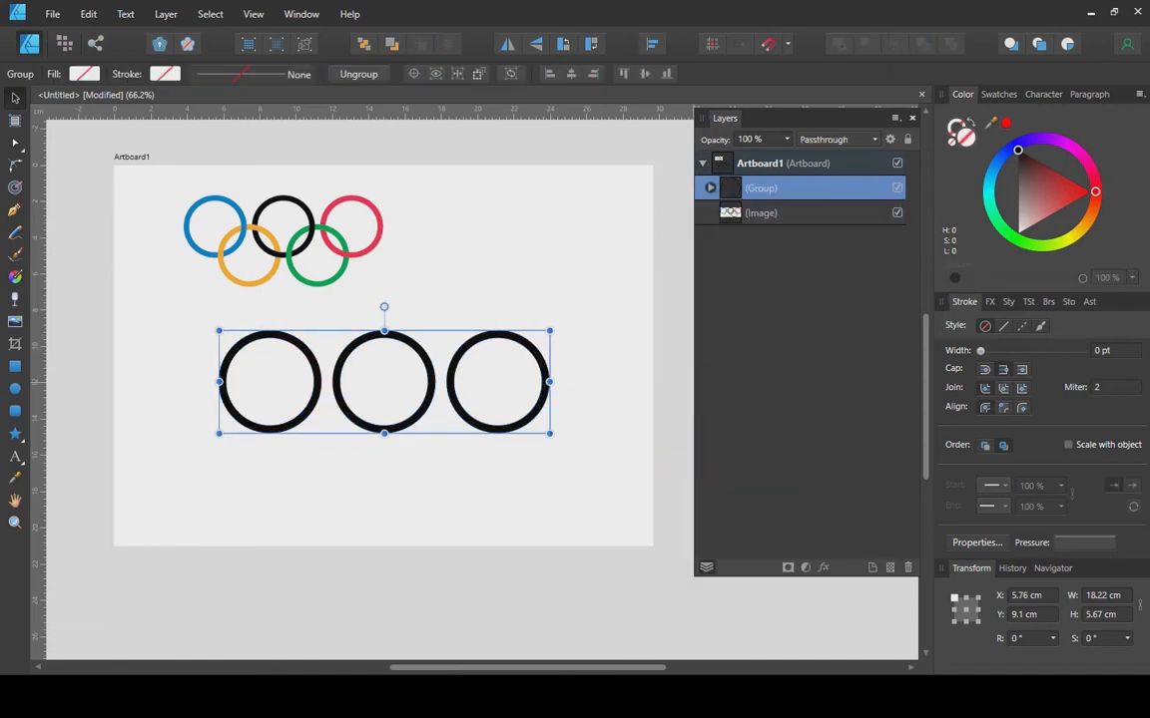
Duplicate the group below, delete its left ring, and select both groups.
right_click(694, 202)
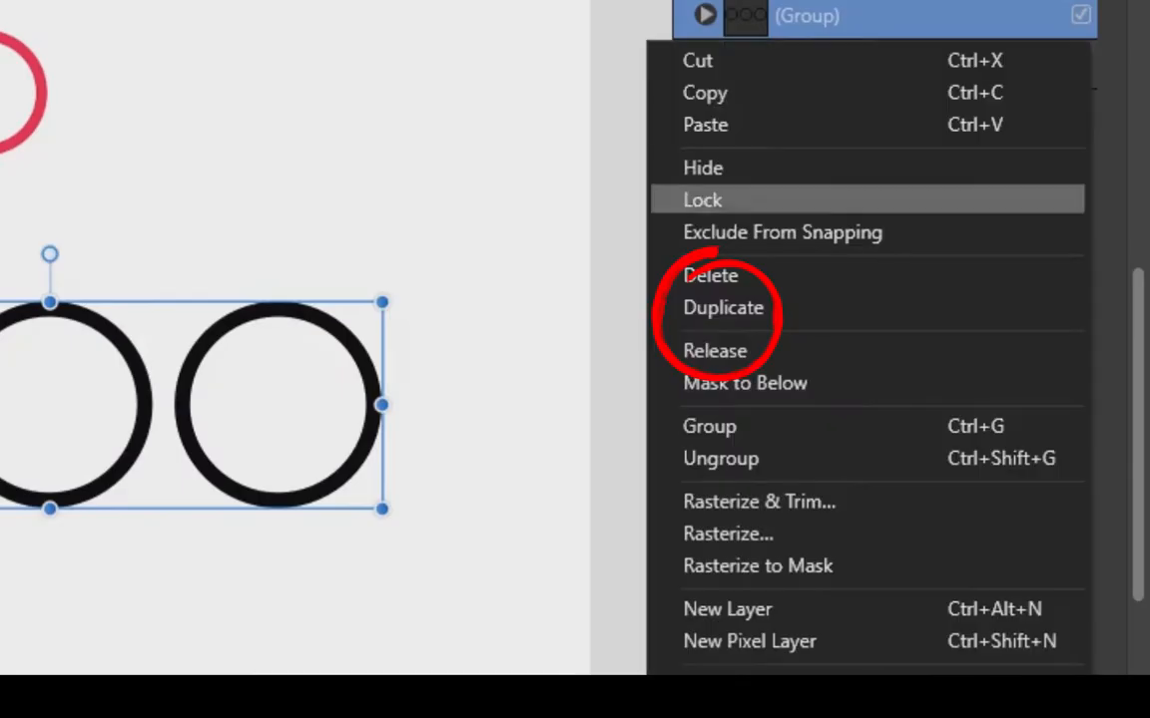
click(719, 333)
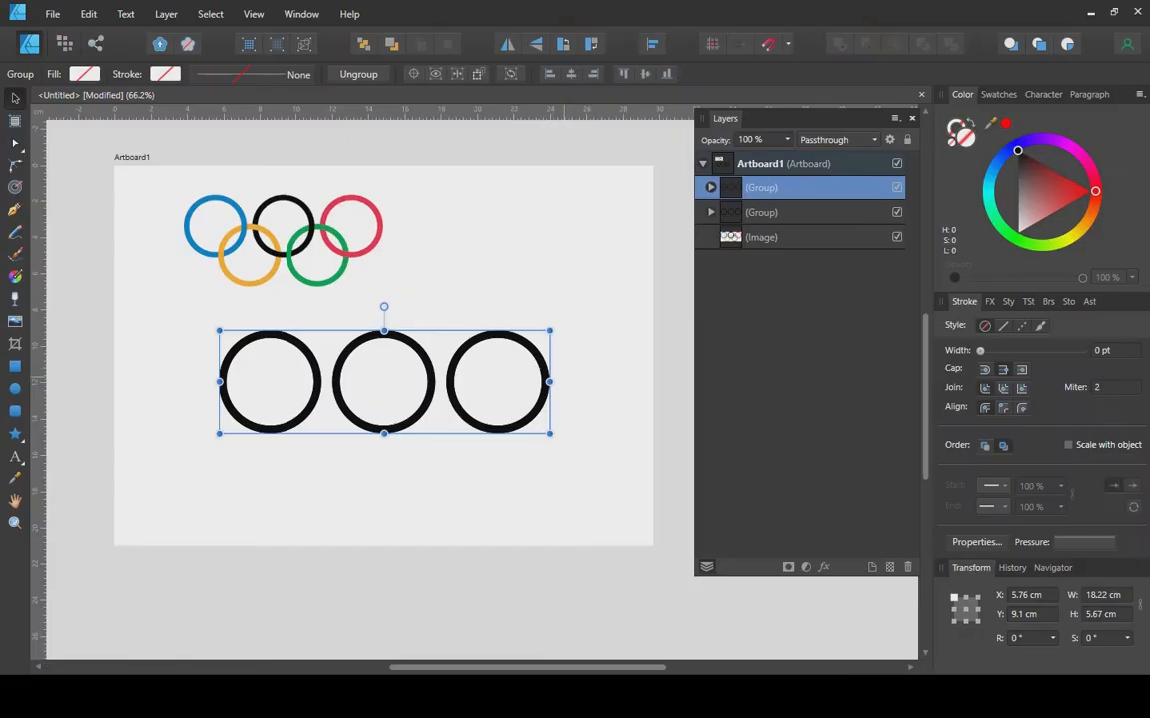
drag(454, 329, 454, 435)
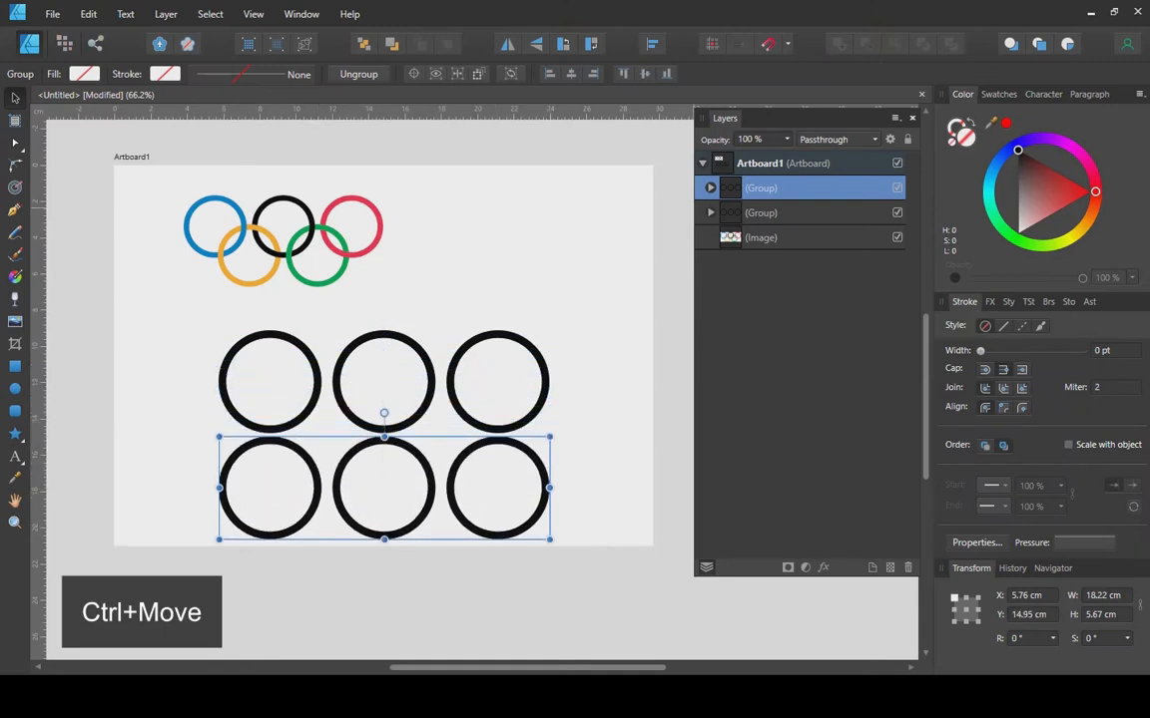
click(710, 188)
click(770, 263)
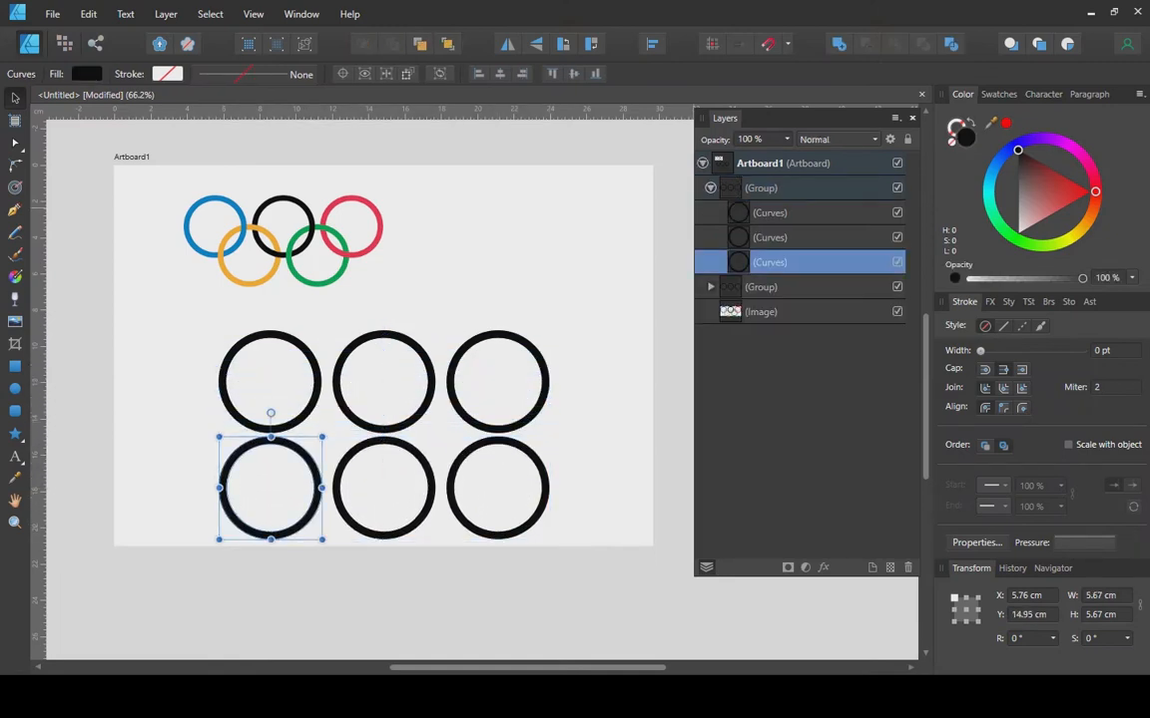
right_click(770, 268)
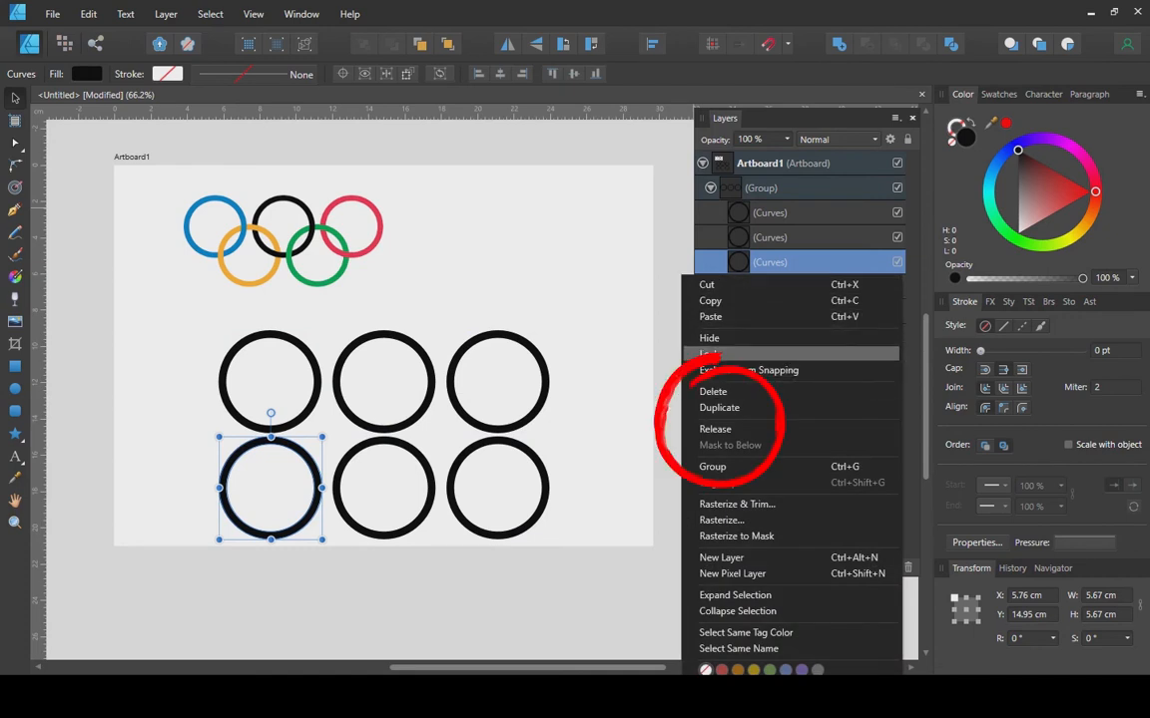
click(712, 391)
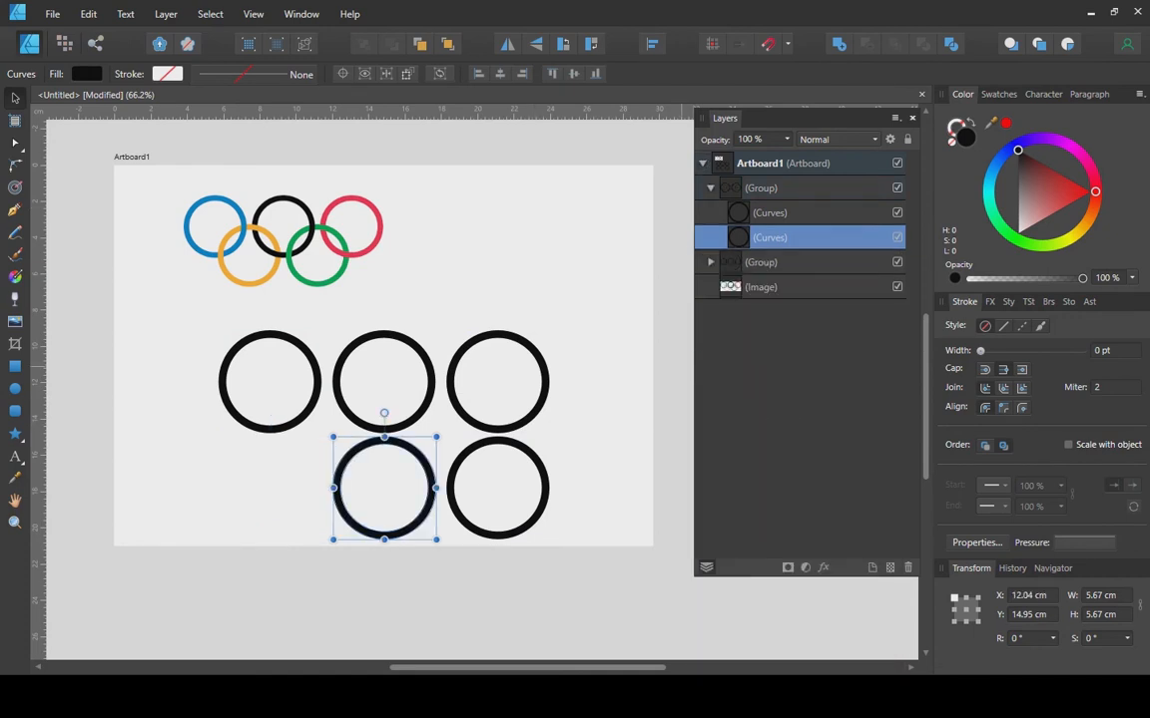
click(710, 187)
click(767, 189)
shift+click(767, 212)
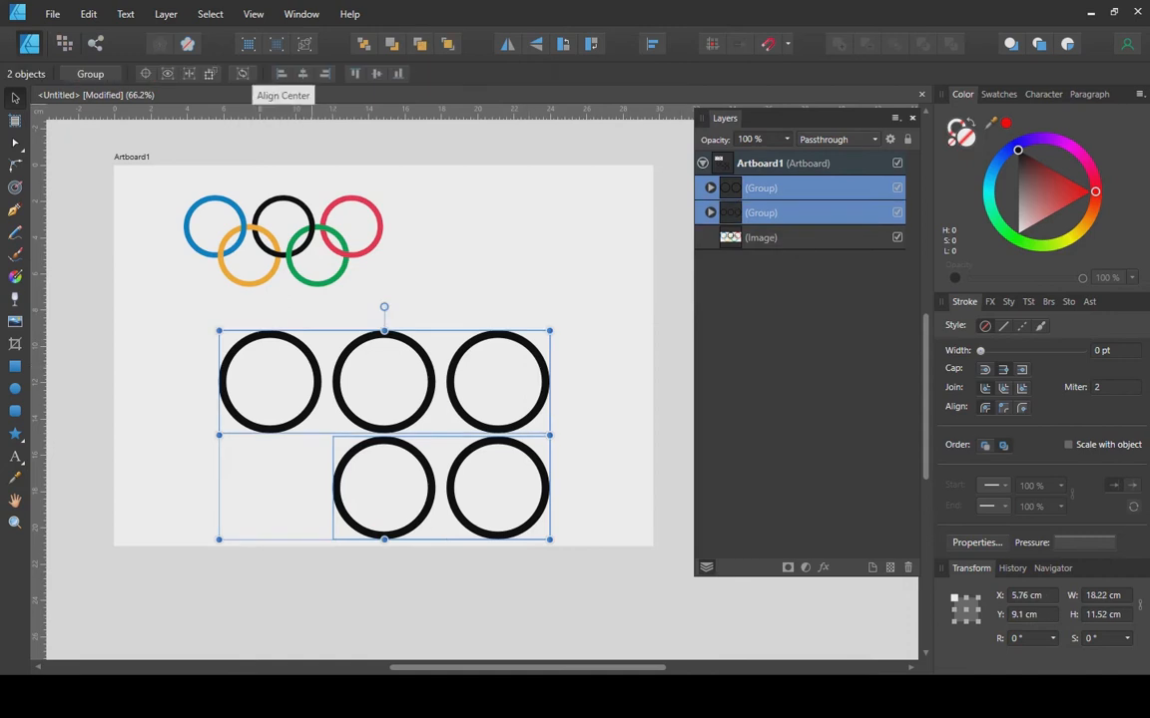
Centre the two-ring group under the top row, then move it up and nudge it down to interlock.
click(303, 73)
click(440, 261)
click(442, 443)
drag(442, 444, 442, 381)
key(shift+Down)
key(Down)
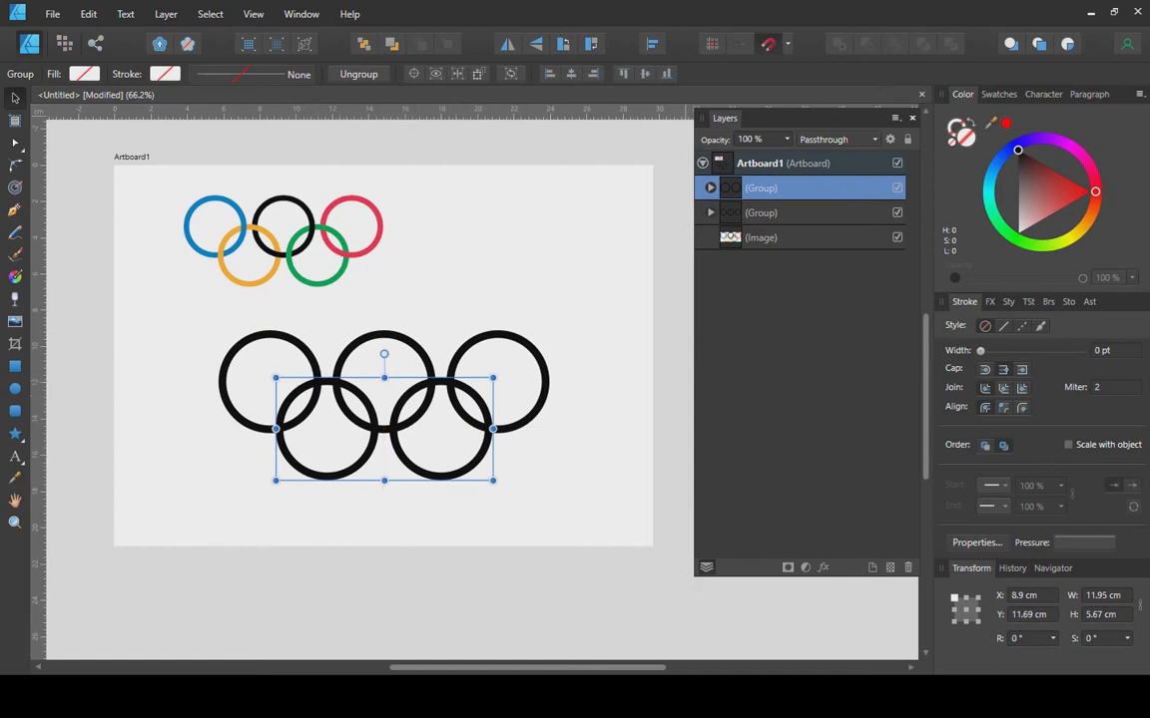
key(Escape)
drag(442, 381, 442, 386)
Turn off snapping and ungroup both groups into five separate rings.
click(768, 44)
click(565, 285)
click(544, 373)
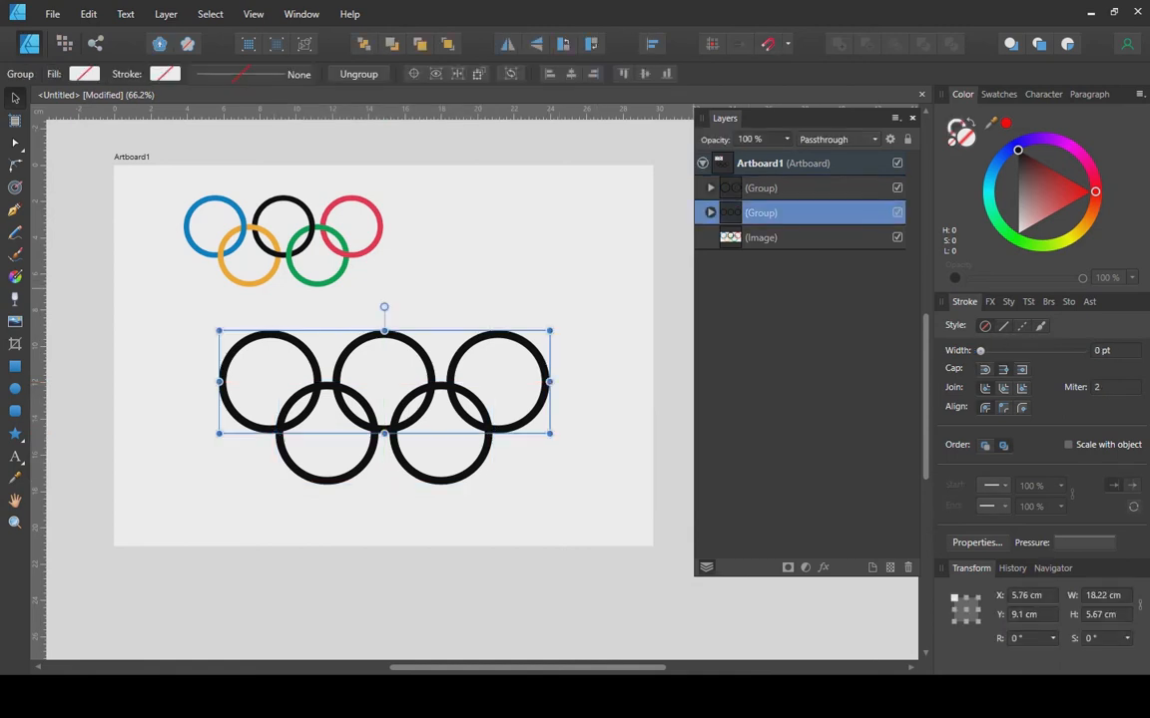
shift+click(762, 189)
right_click(761, 189)
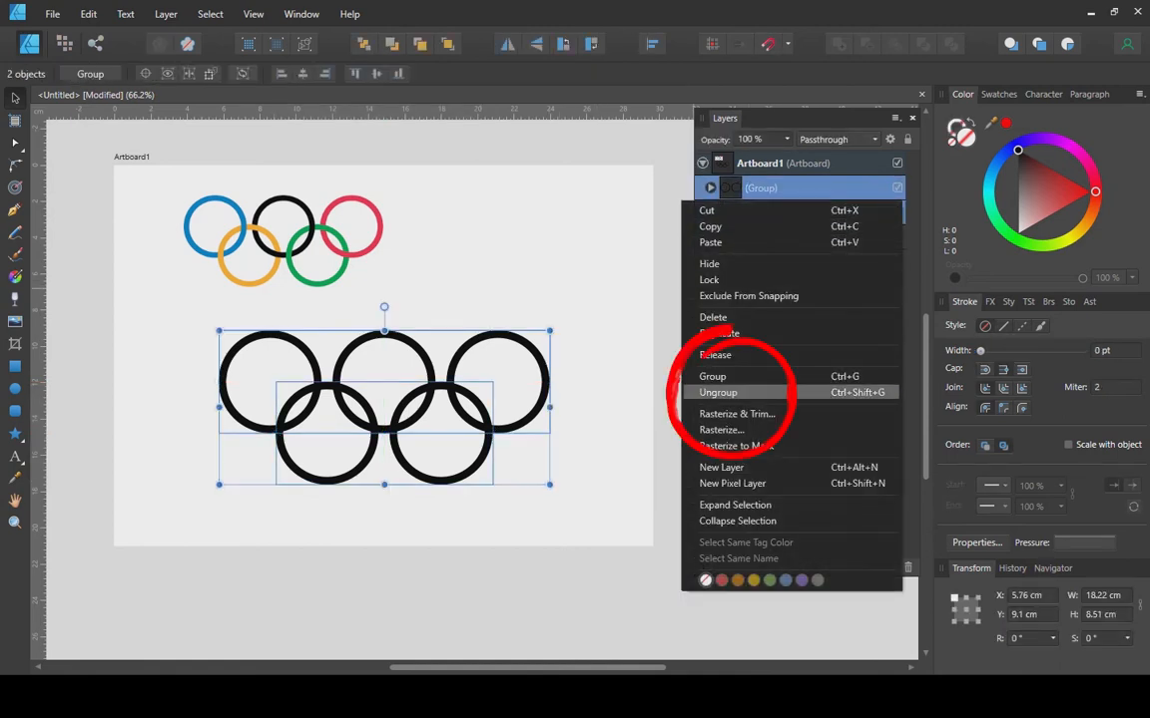
click(718, 393)
click(596, 324)
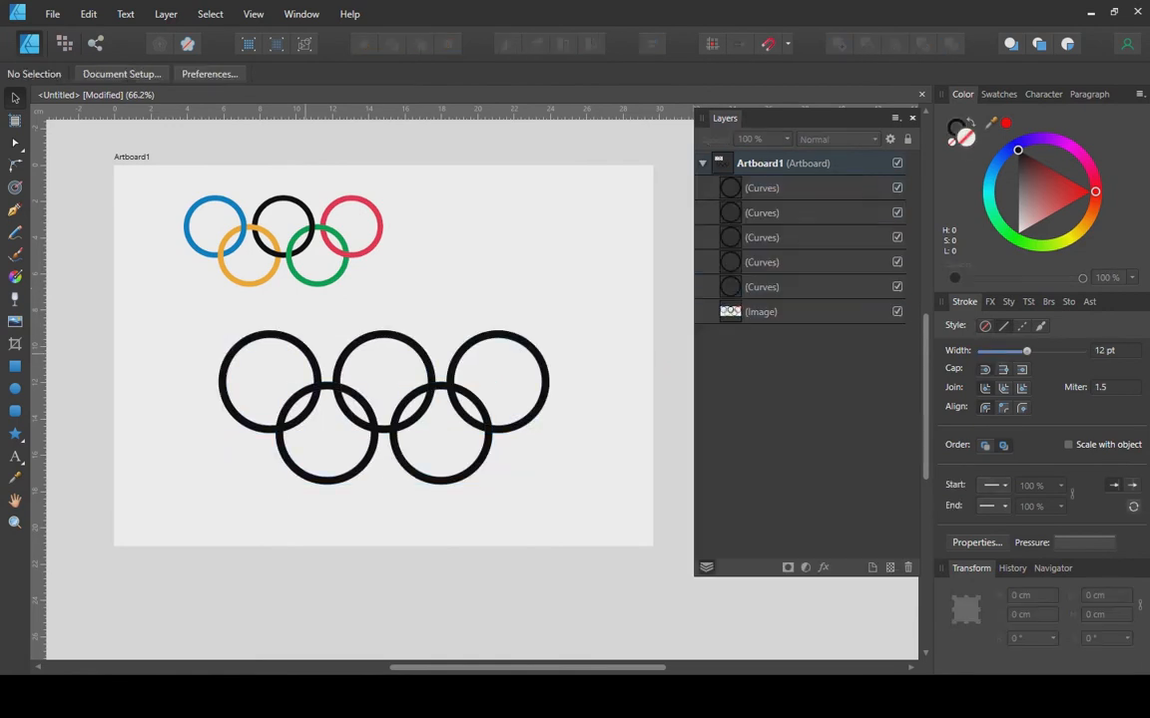
Colour the top-left ring blue and the top-right ring red by sampling the reference.
click(305, 351)
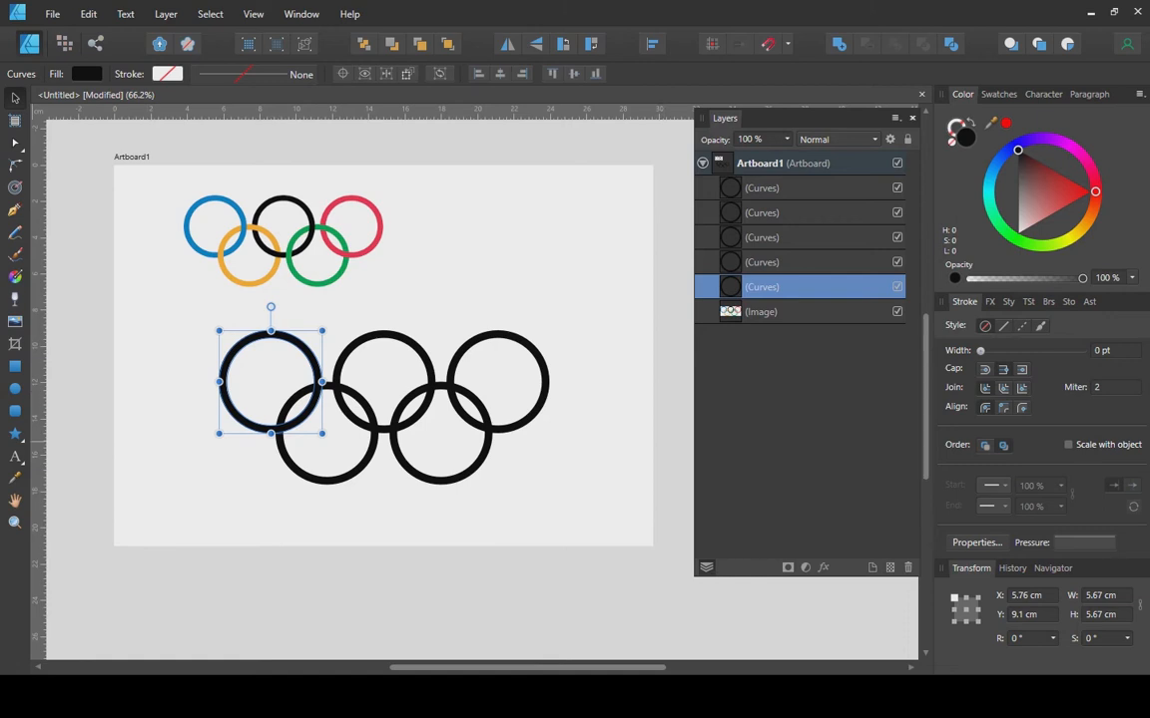
click(15, 477)
click(227, 254)
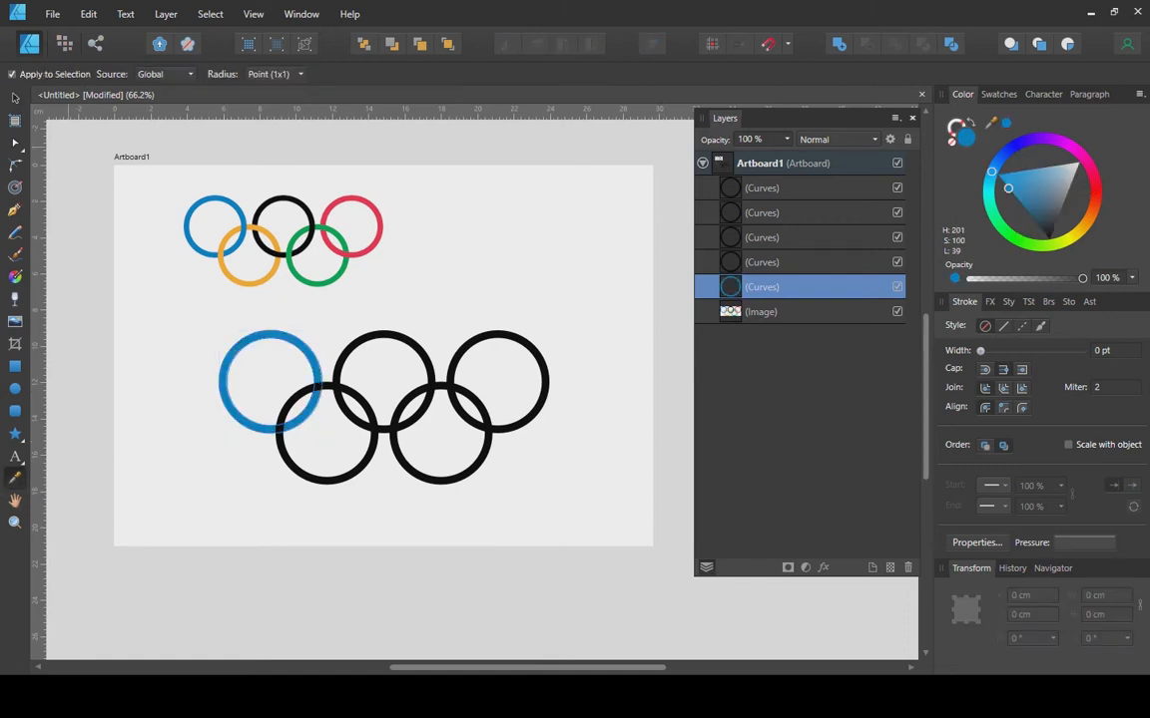
click(15, 97)
click(384, 335)
click(458, 359)
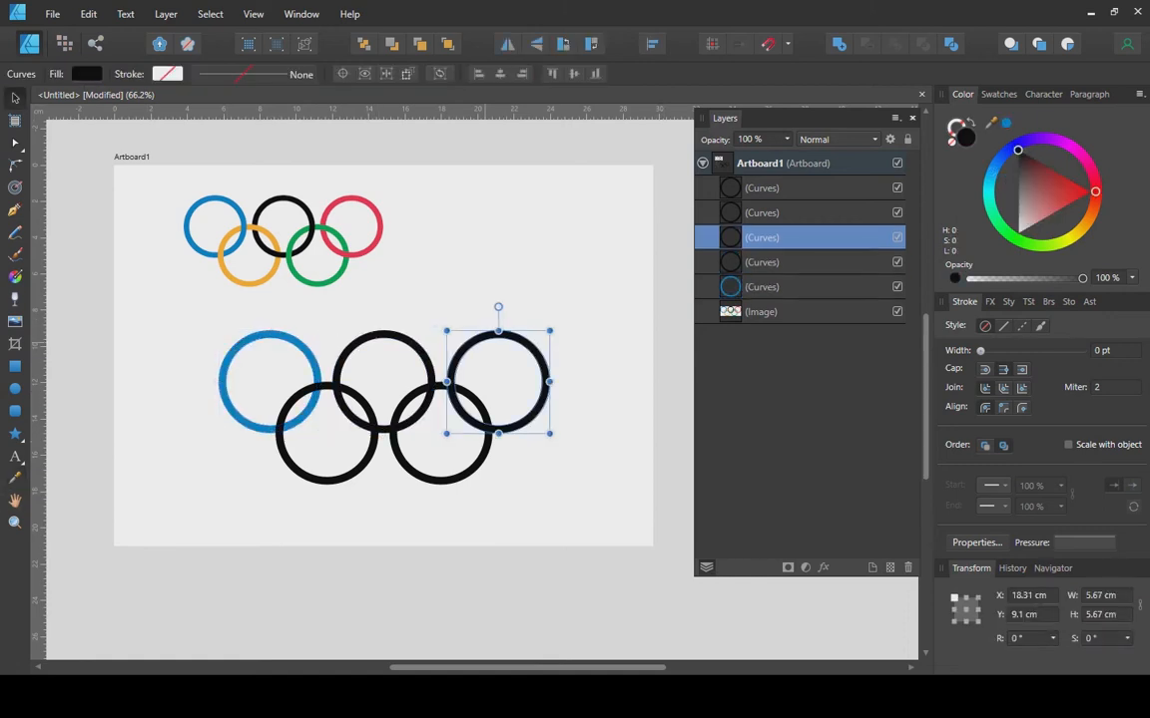
click(15, 478)
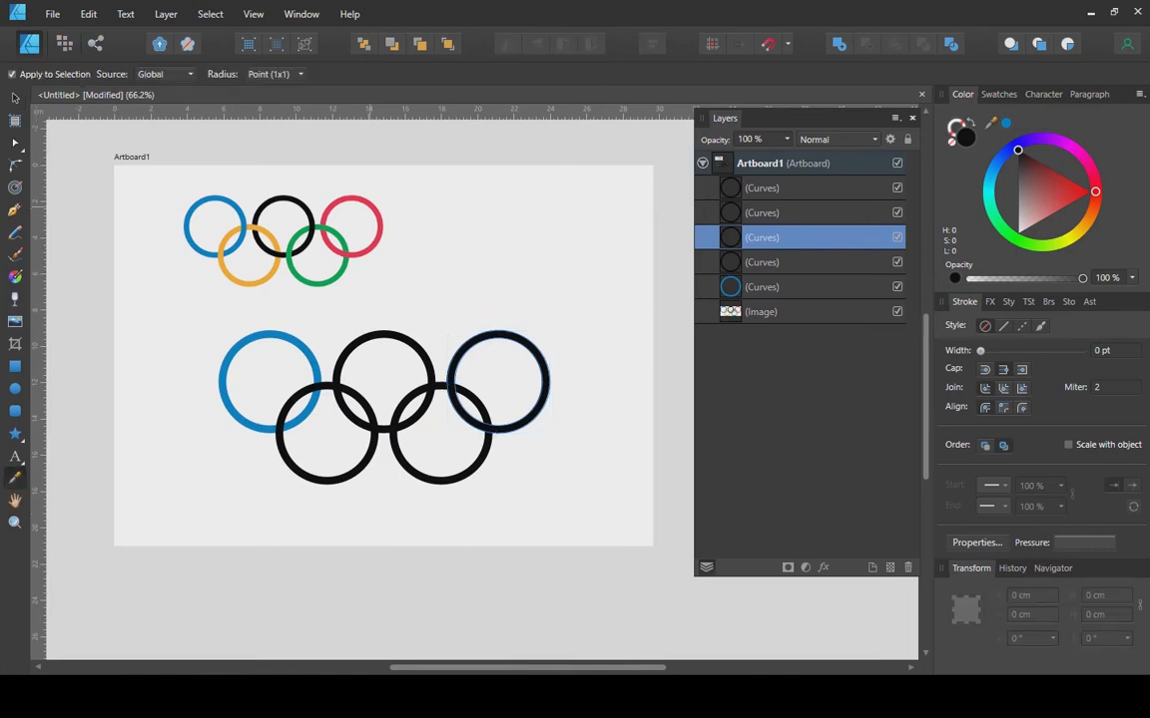
click(369, 204)
click(15, 98)
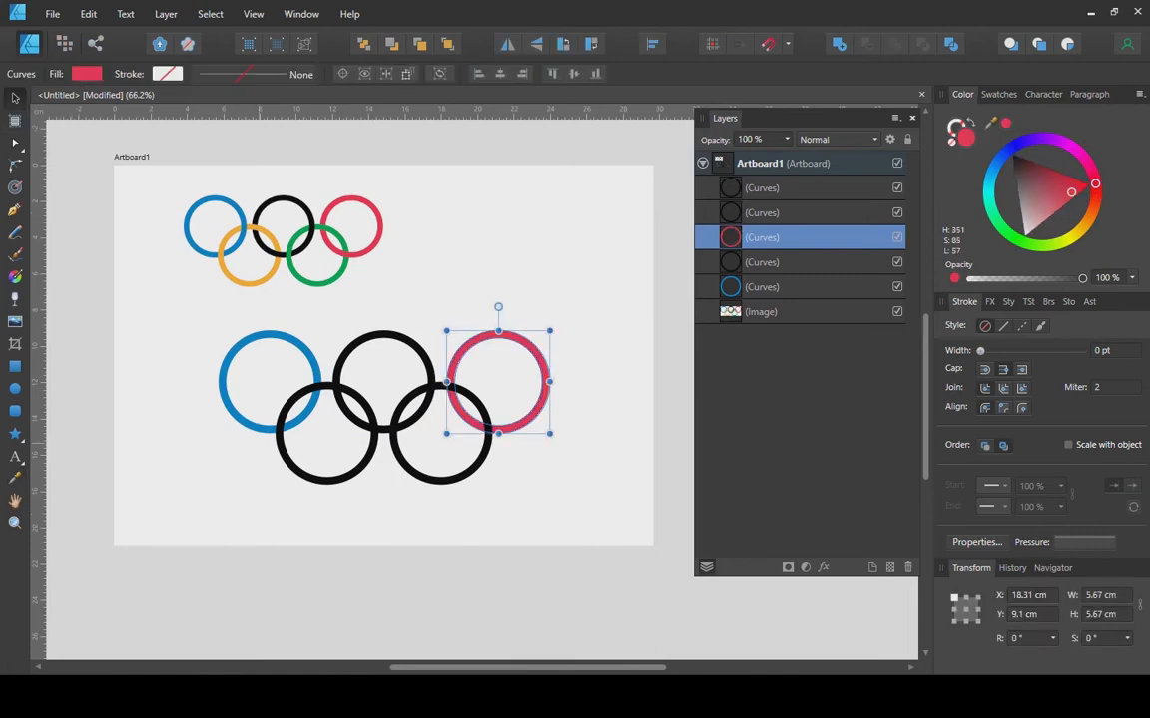
Colour the lower-left ring yellow and the lower-right ring green from the reference.
click(286, 403)
click(15, 478)
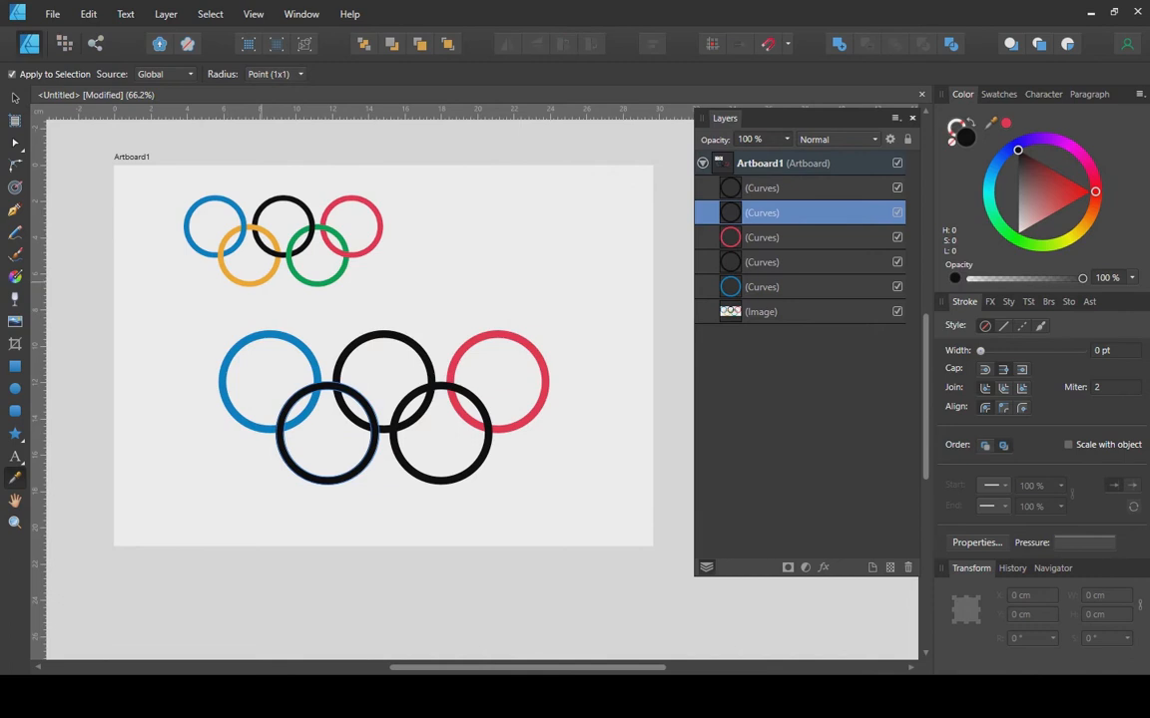
click(260, 282)
click(15, 98)
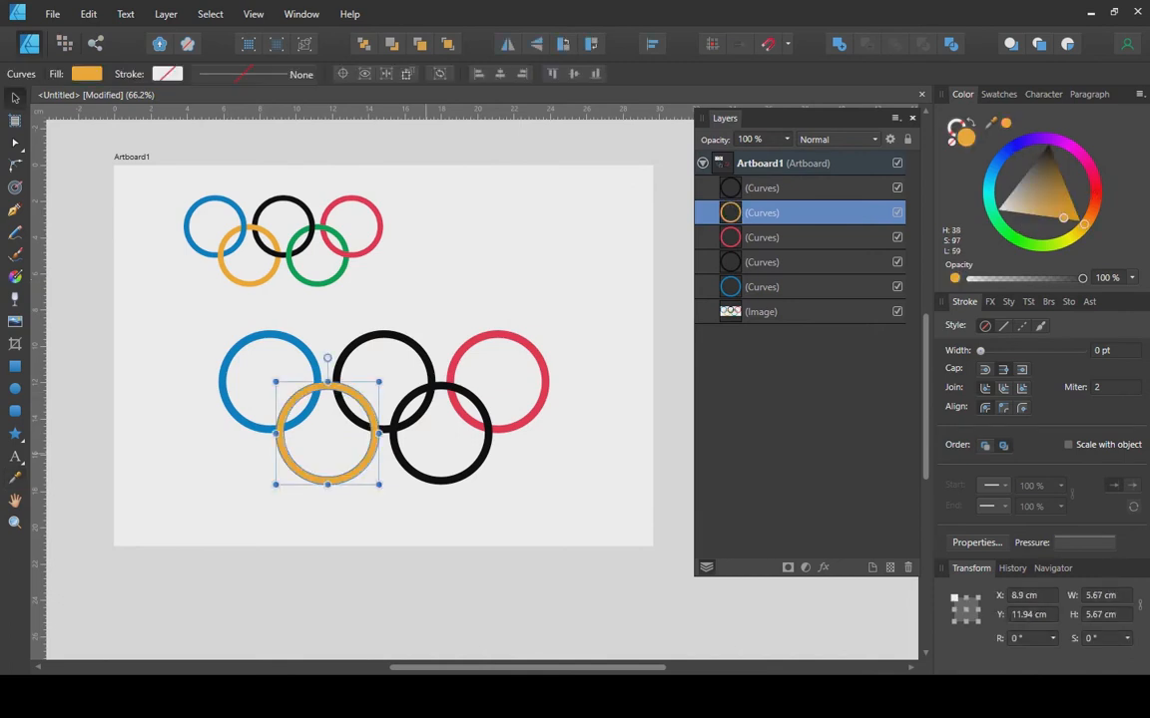
click(393, 431)
click(15, 478)
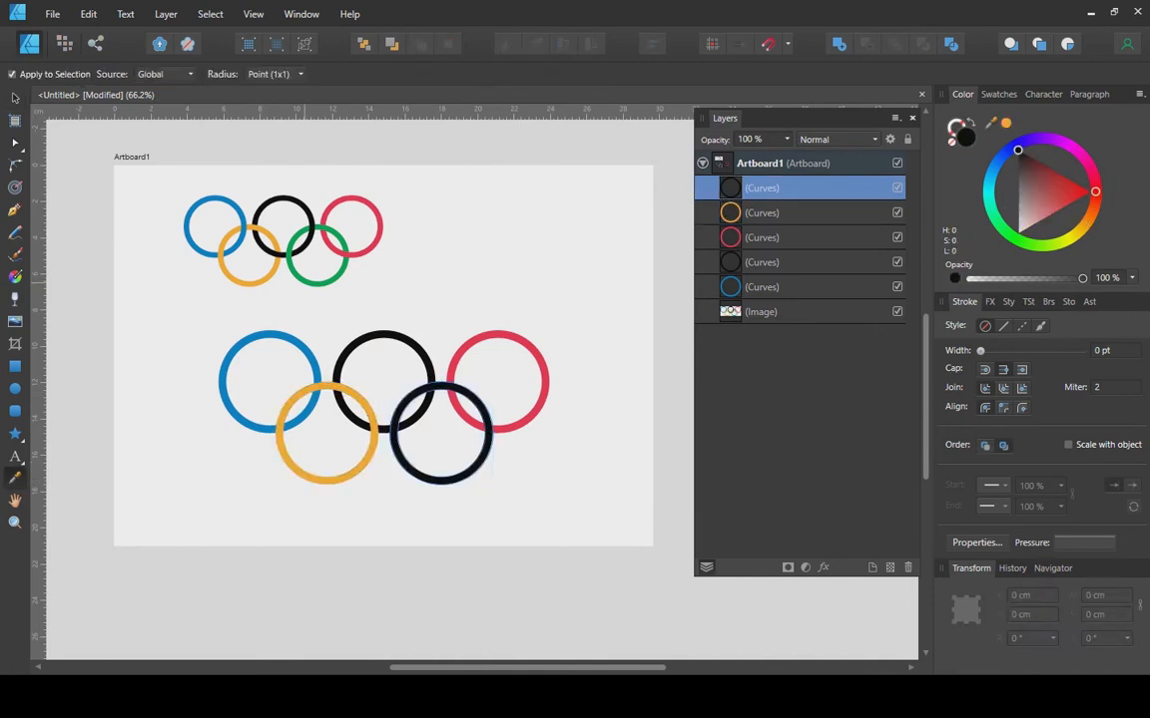
click(304, 282)
click(15, 97)
click(480, 300)
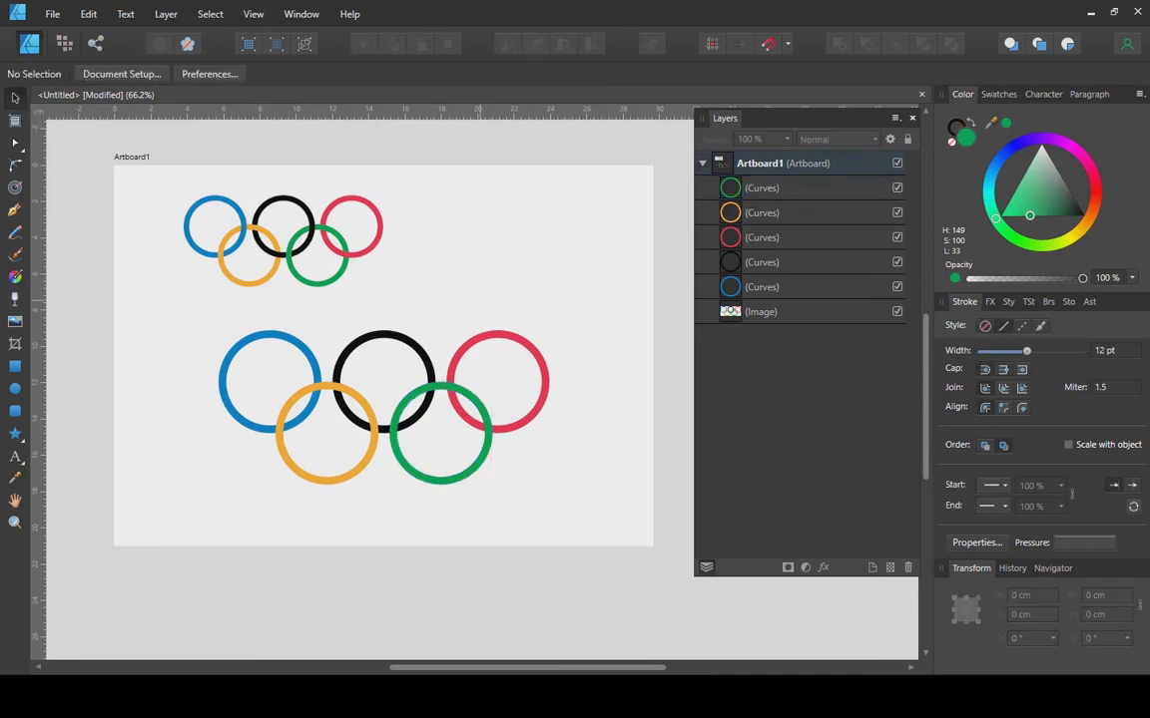
scroll(393, 447, up, 2)
Duplicate the blue ring and stack the copy above the orange ring.
scroll(396, 450, up, 1)
scroll(396, 450, down, 1)
drag(396, 437, 381, 458)
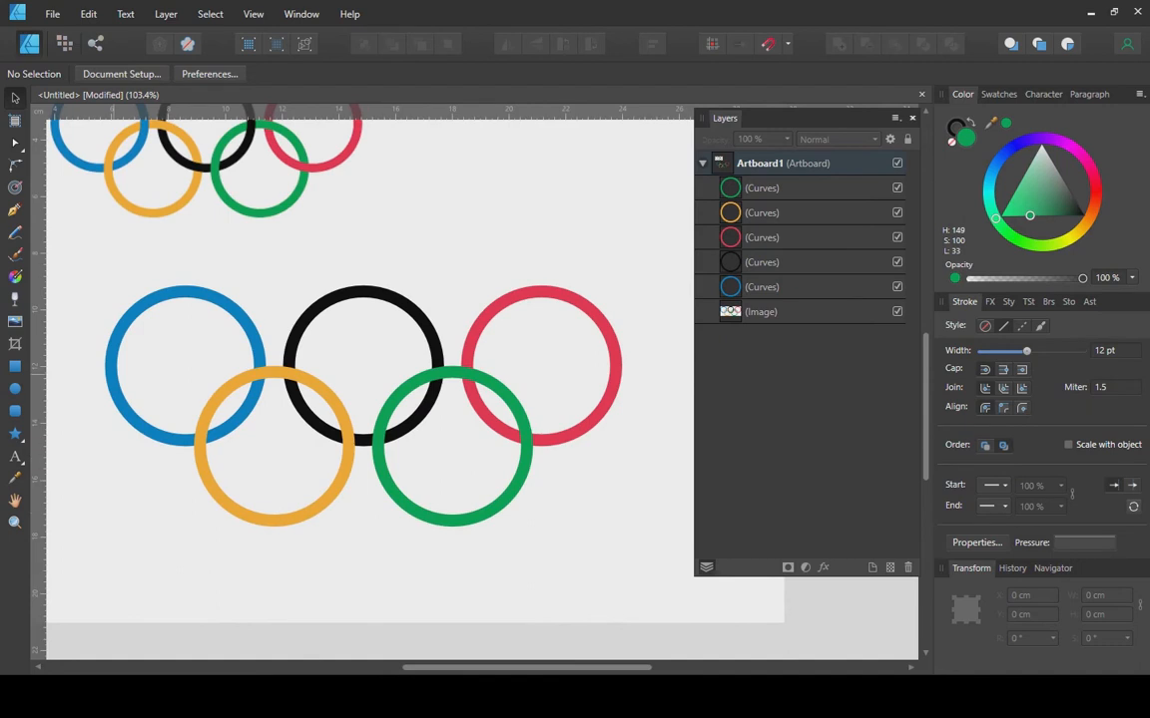
scroll(183, 269, up, 1)
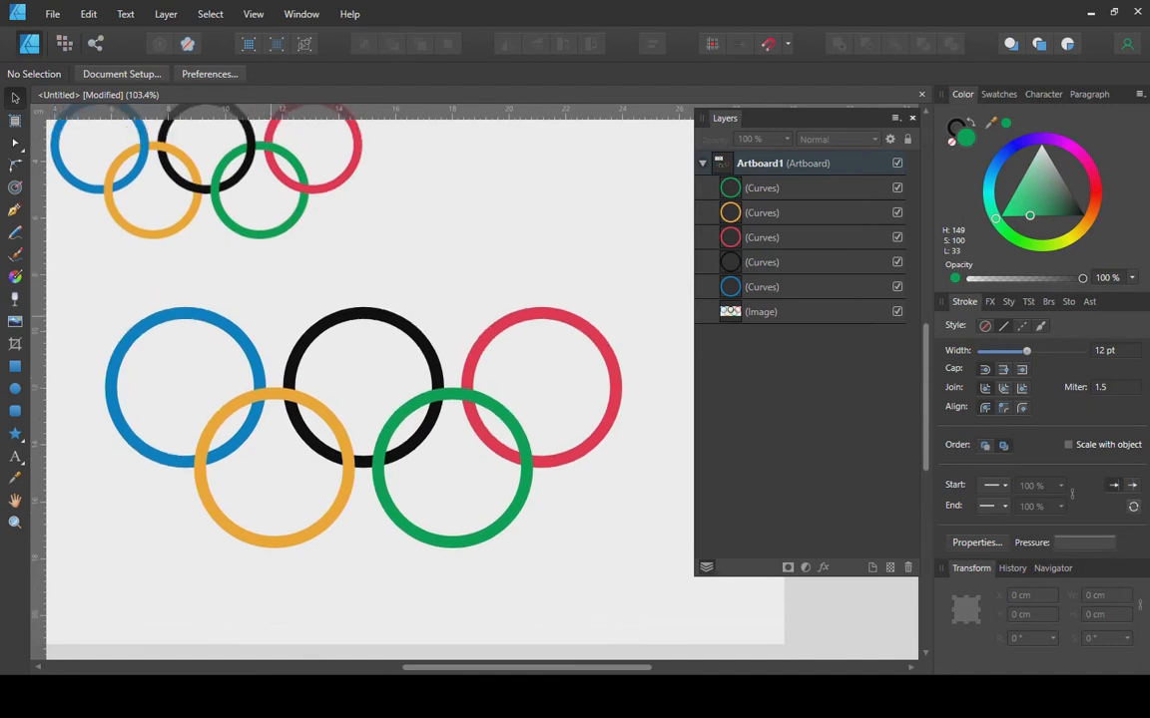
click(254, 357)
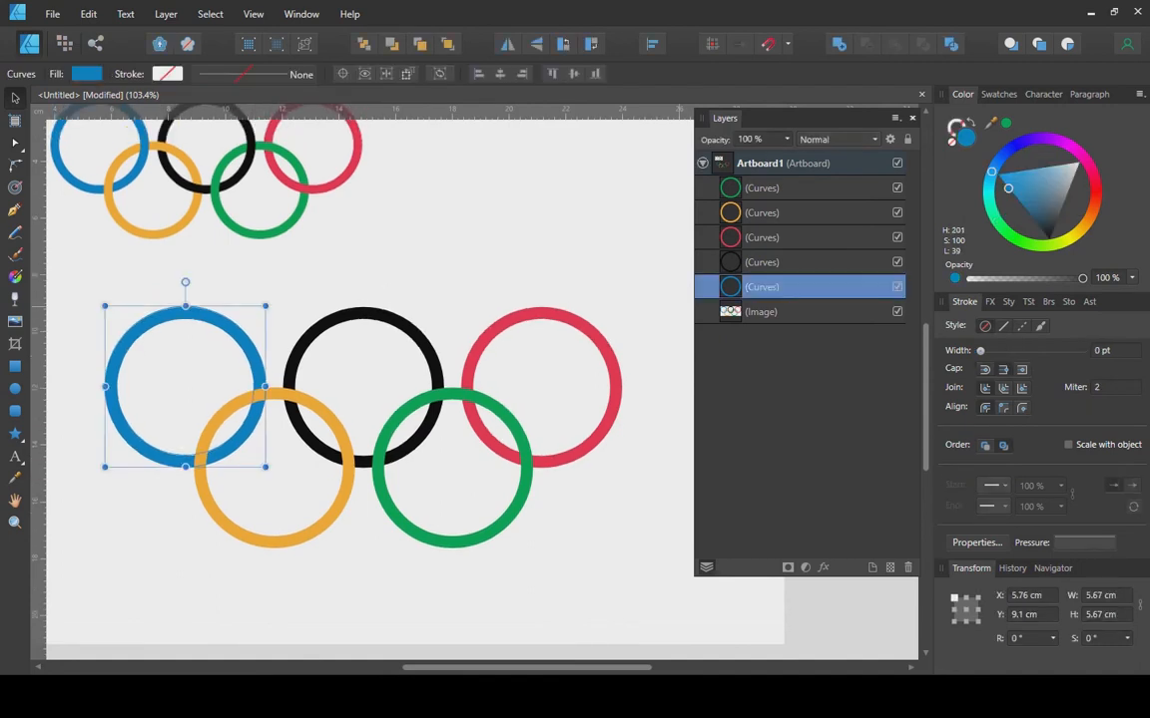
right_click(798, 291)
click(779, 432)
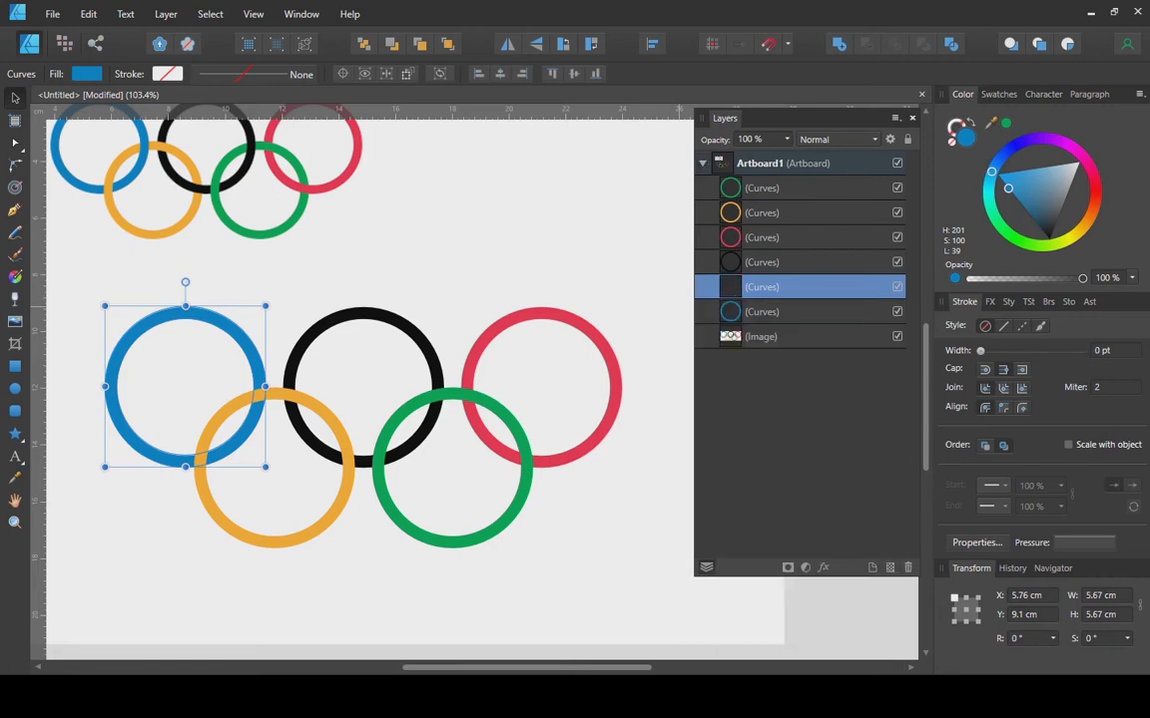
drag(763, 287, 759, 210)
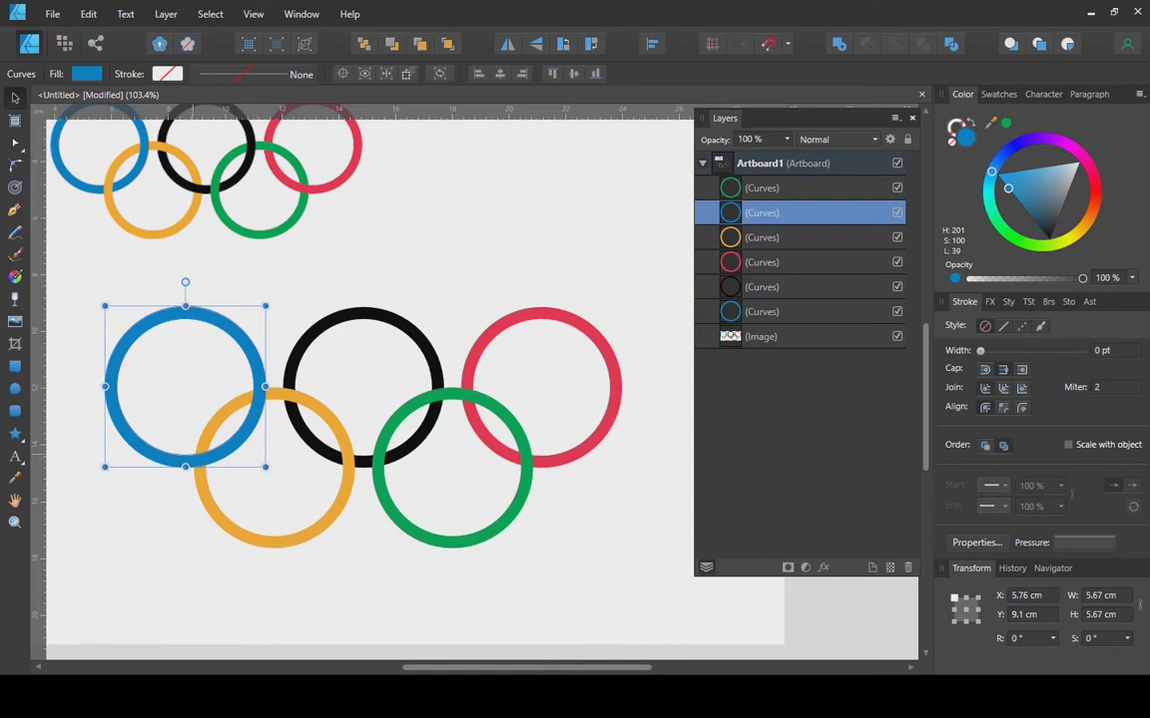
Intersect a stroke-less square over the blue–orange crossing with the blue ring copy.
click(15, 366)
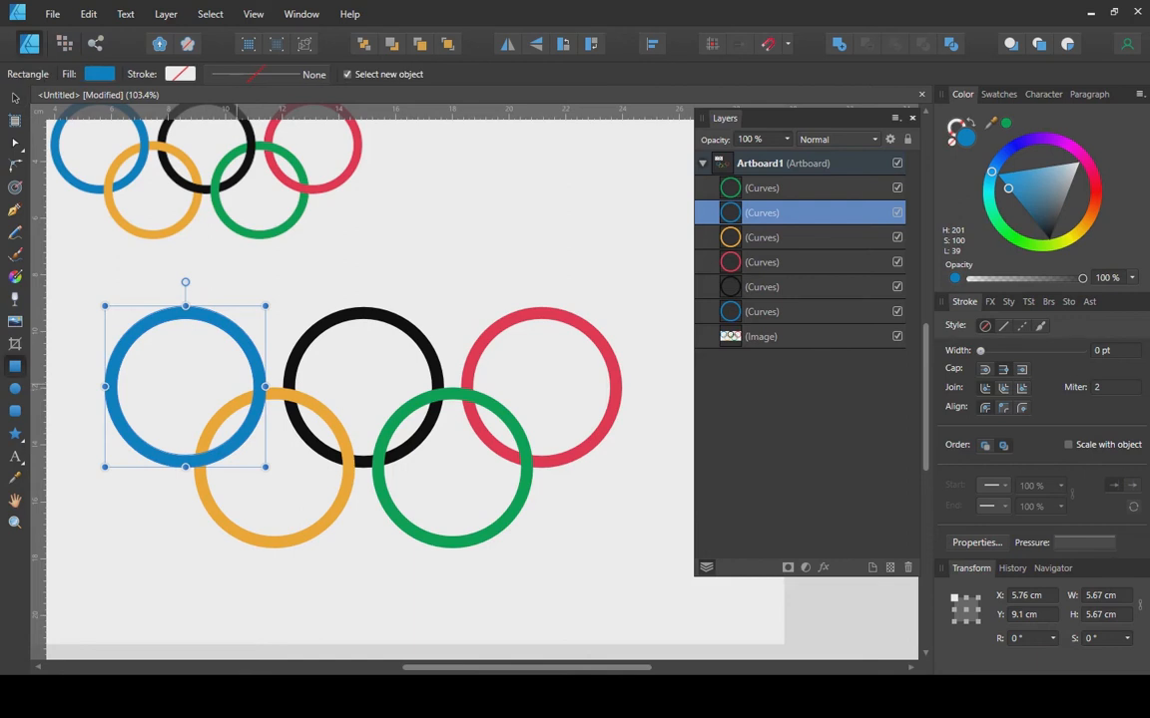
drag(239, 376, 276, 413)
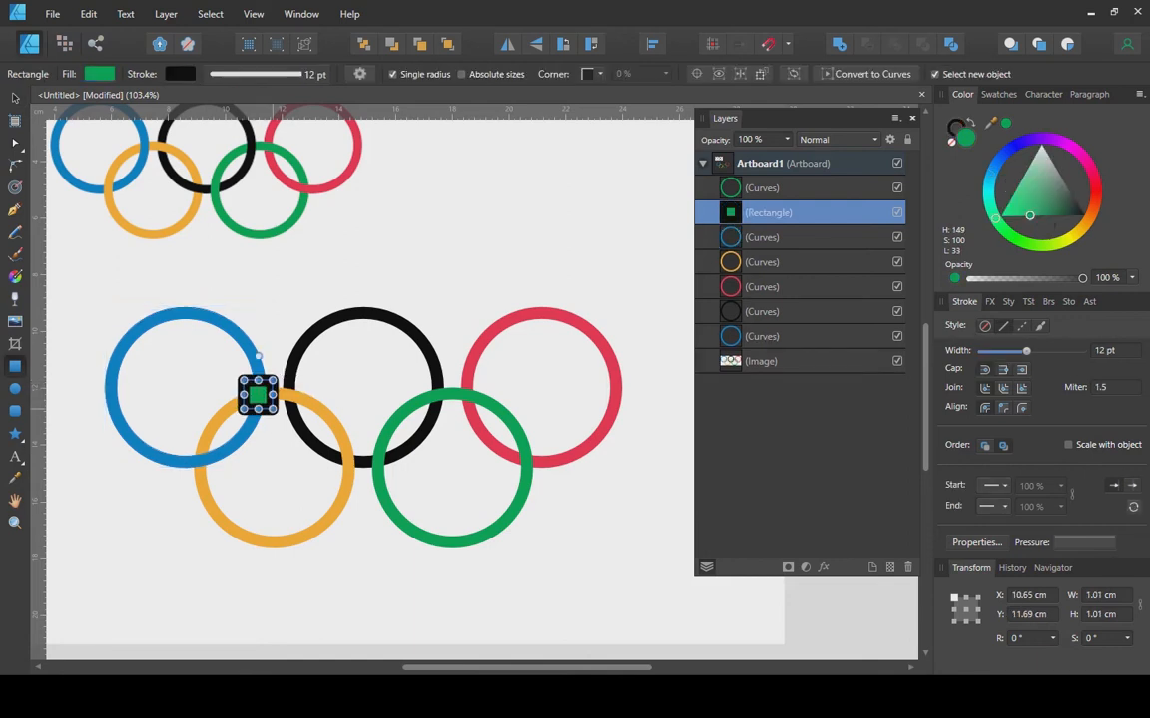
click(985, 326)
key(v)
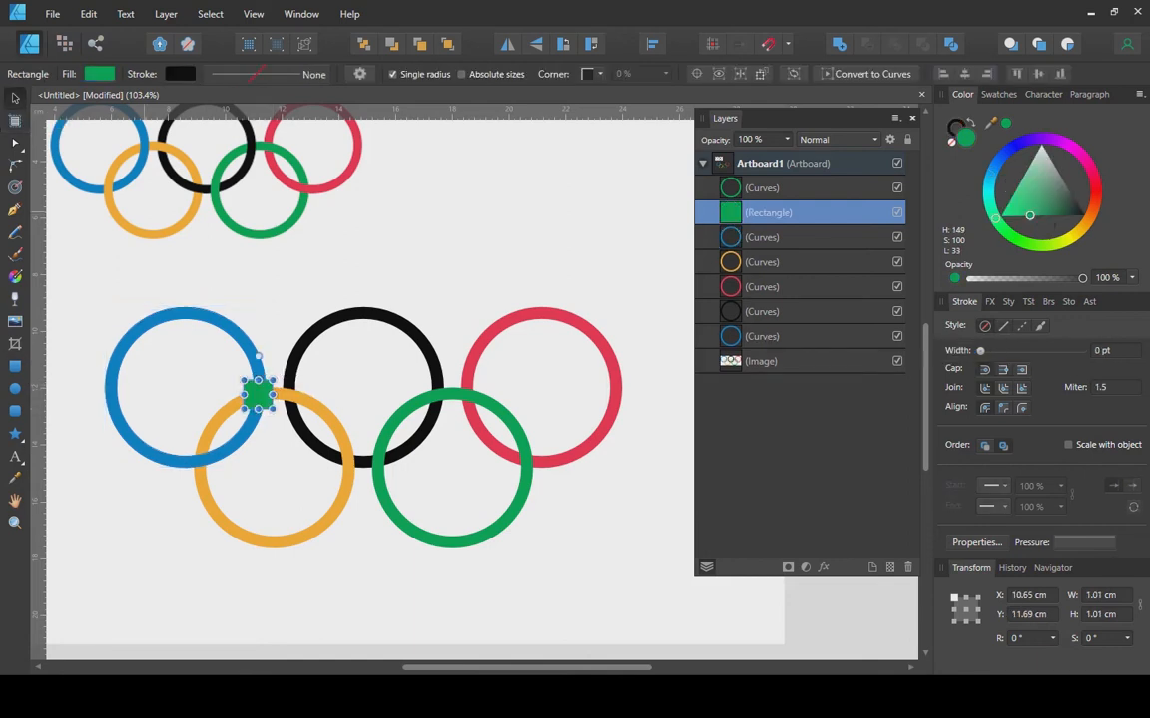
shift+click(755, 237)
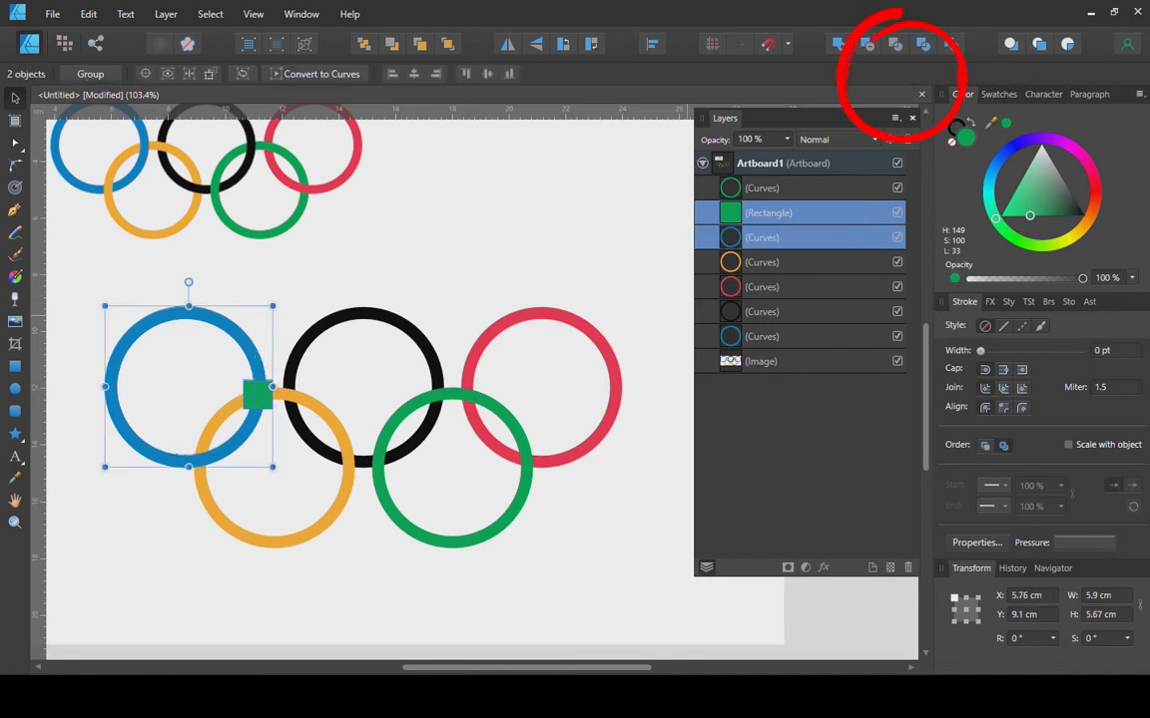
click(895, 44)
click(462, 565)
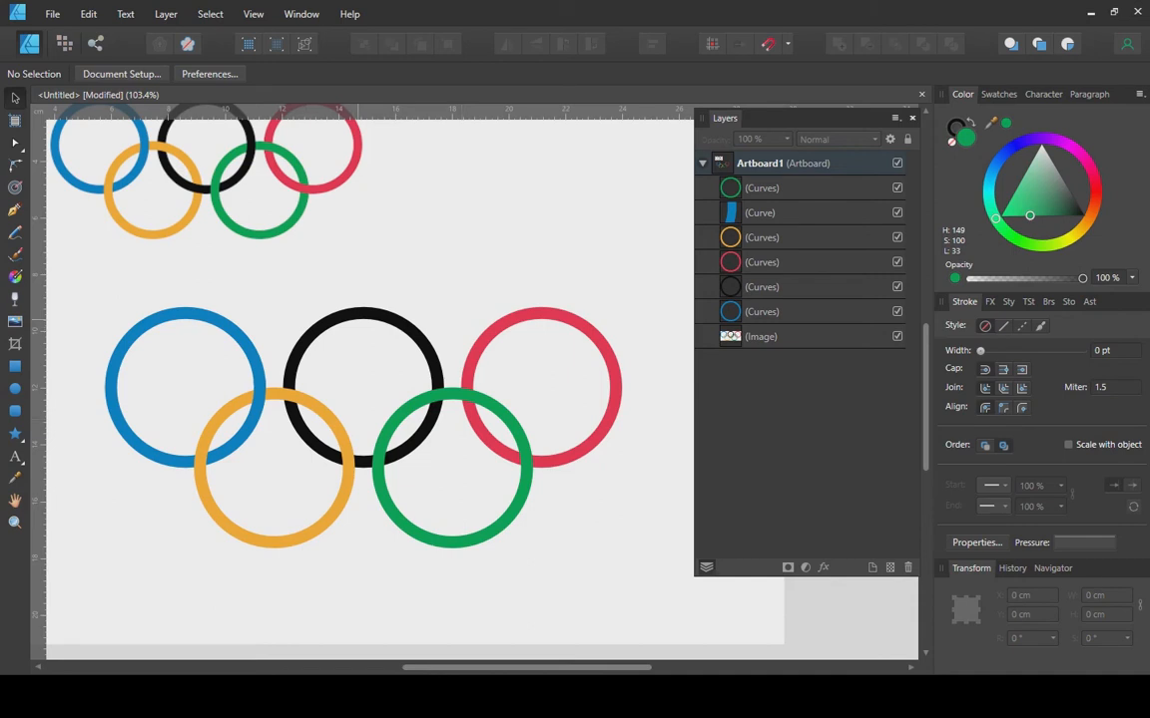
Duplicate the black ring and move the copy to the top of the layer stack.
click(764, 286)
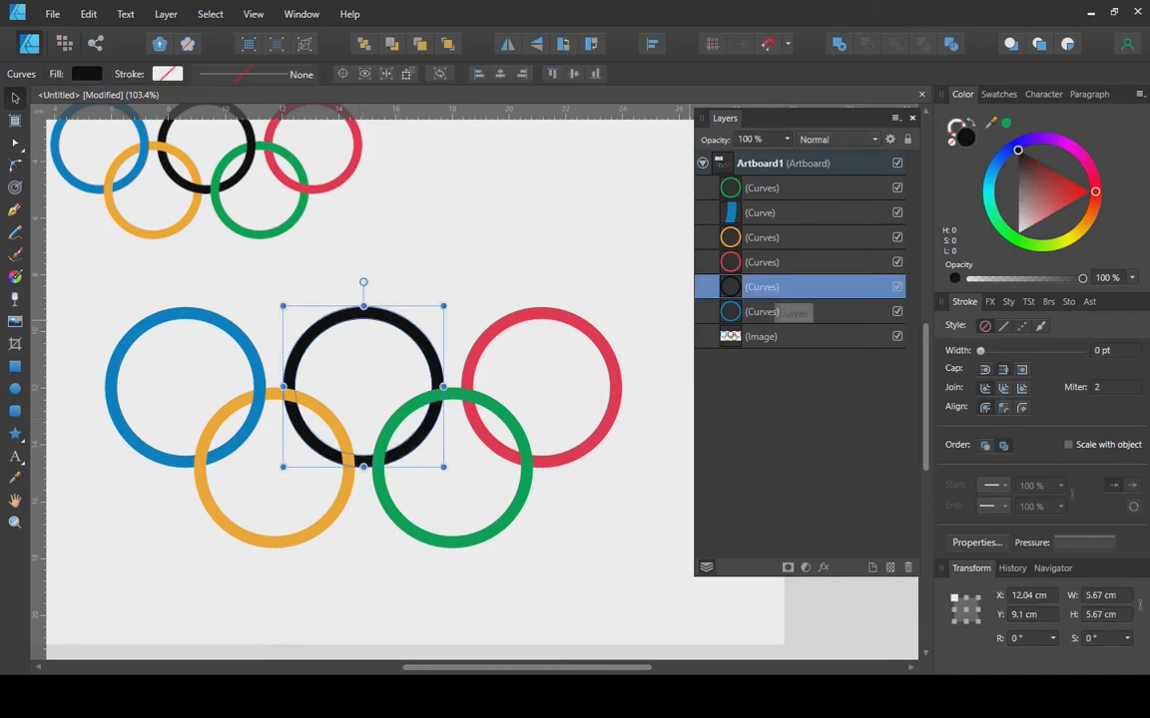
right_click(768, 290)
click(719, 433)
drag(786, 288, 787, 179)
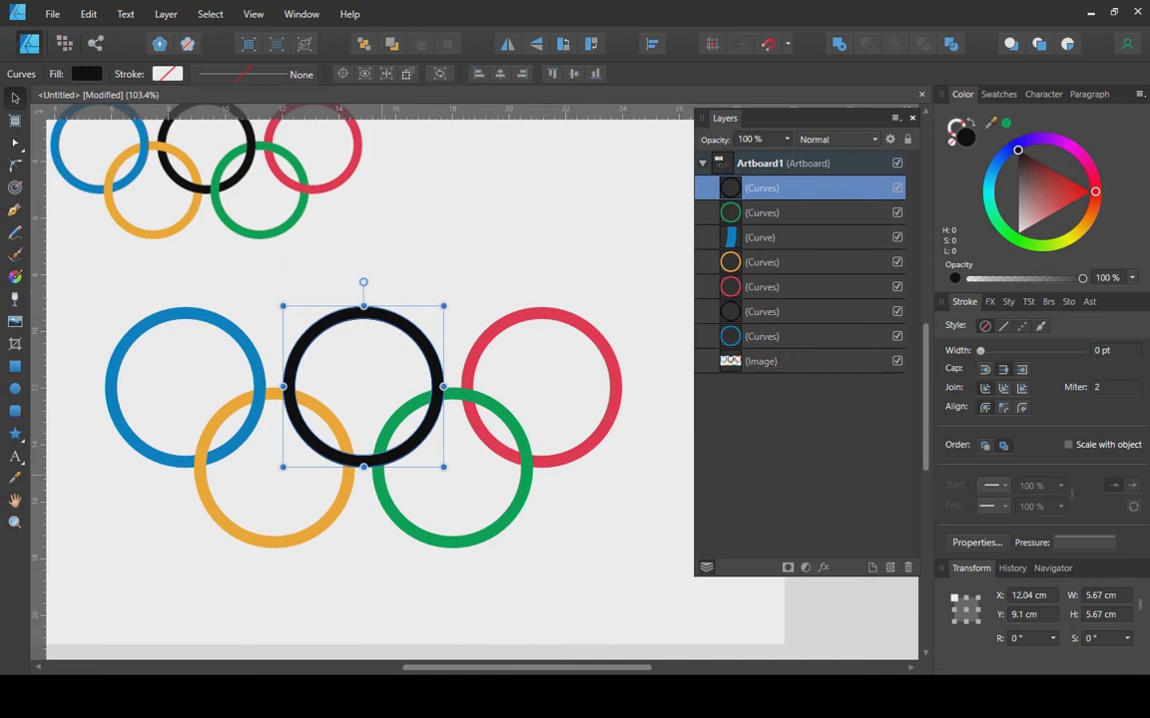
Add rectangles over the black–orange and black–green crossings, then intersect them with the black copy.
click(15, 365)
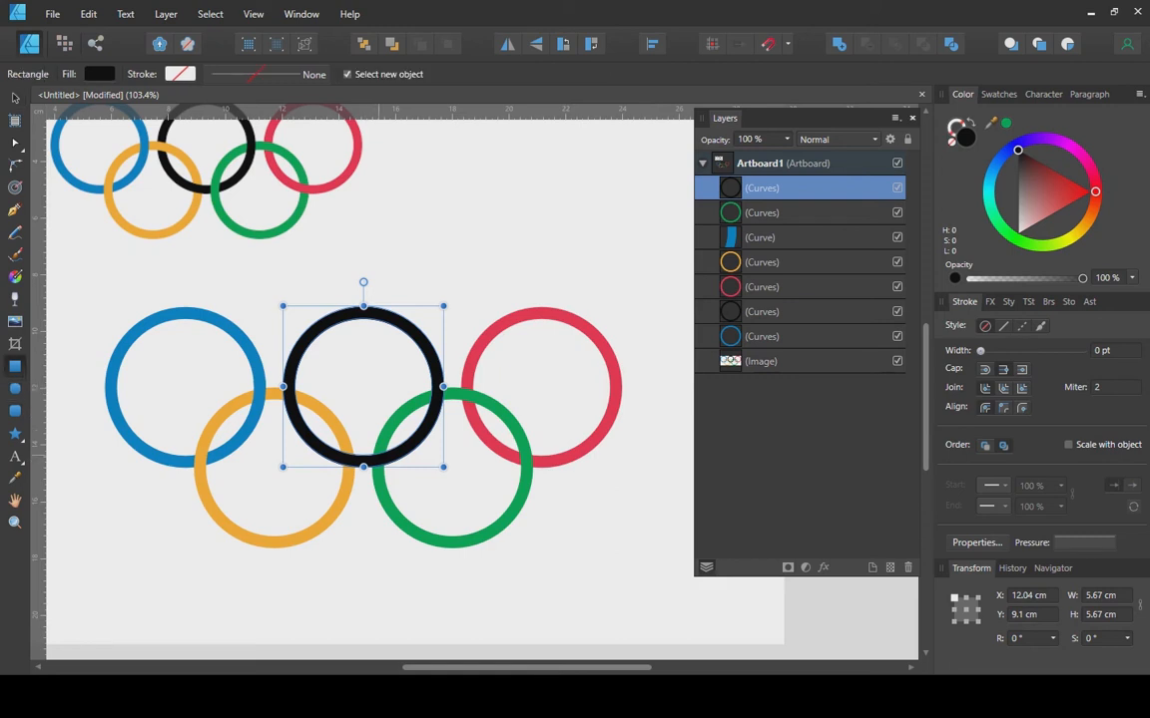
drag(329, 436, 361, 485)
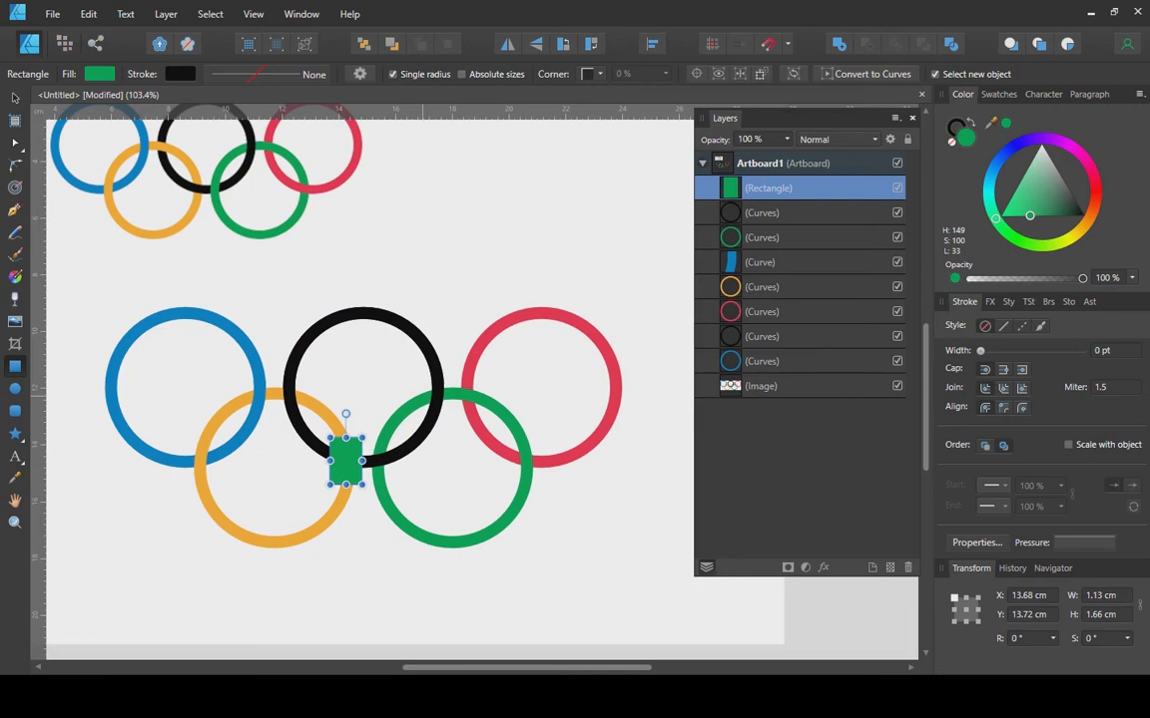
drag(423, 384, 452, 414)
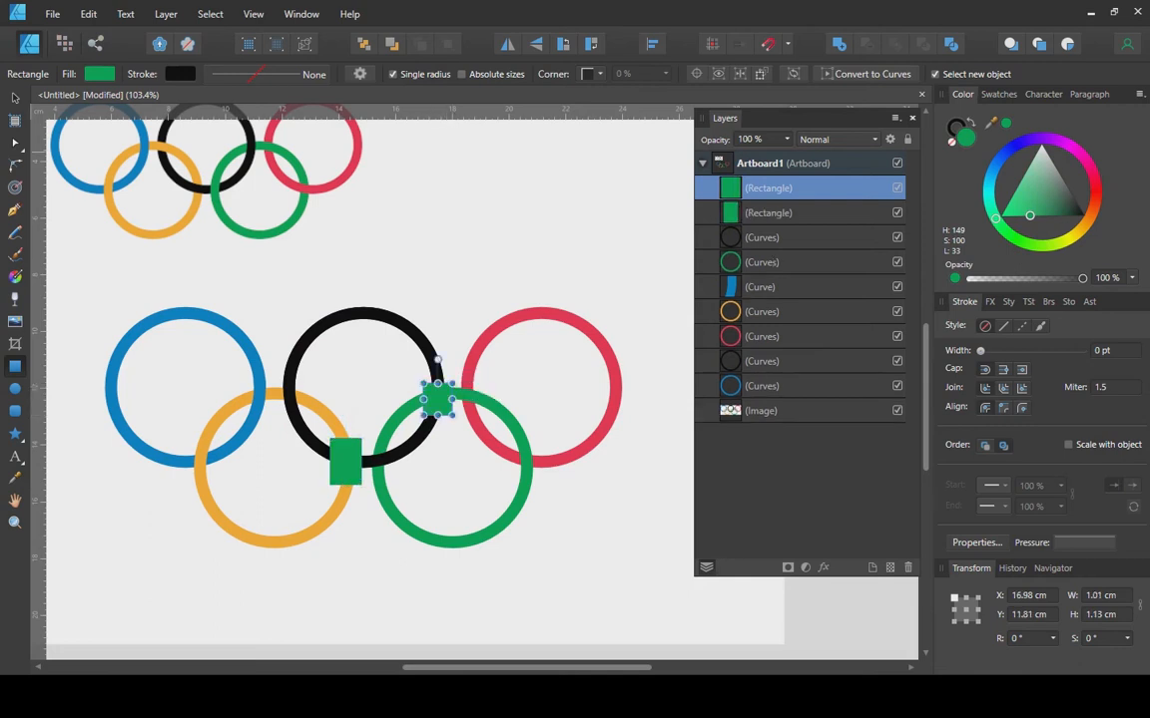
click(346, 466)
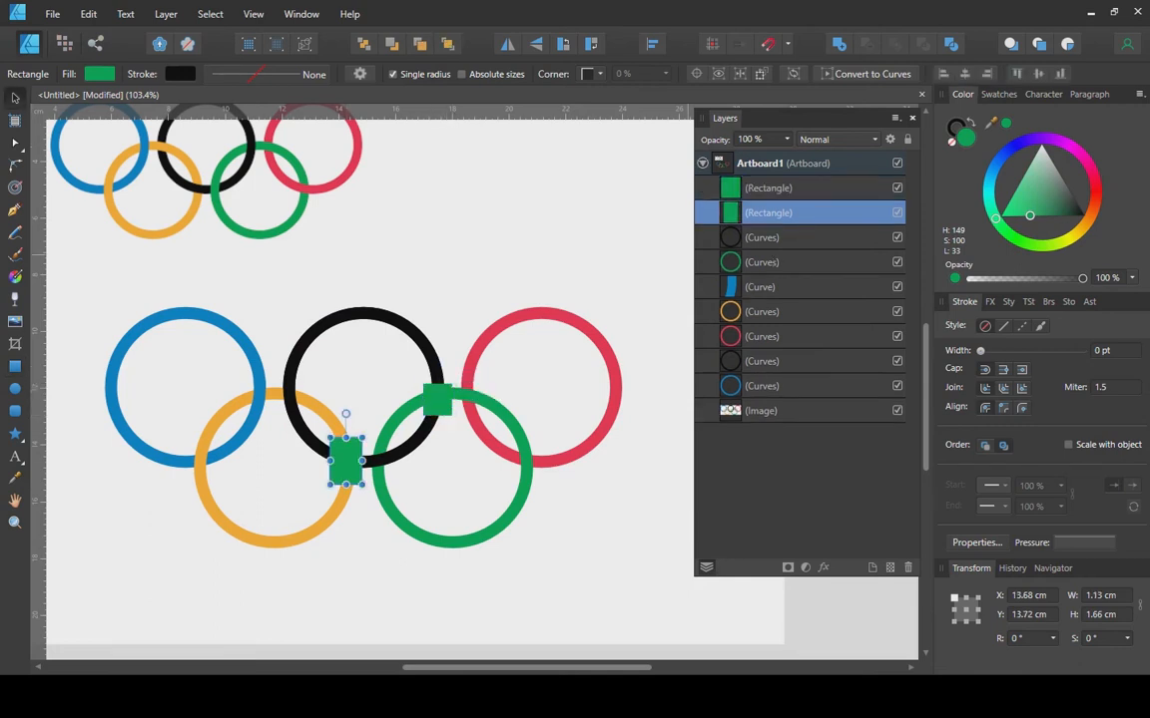
shift+click(768, 189)
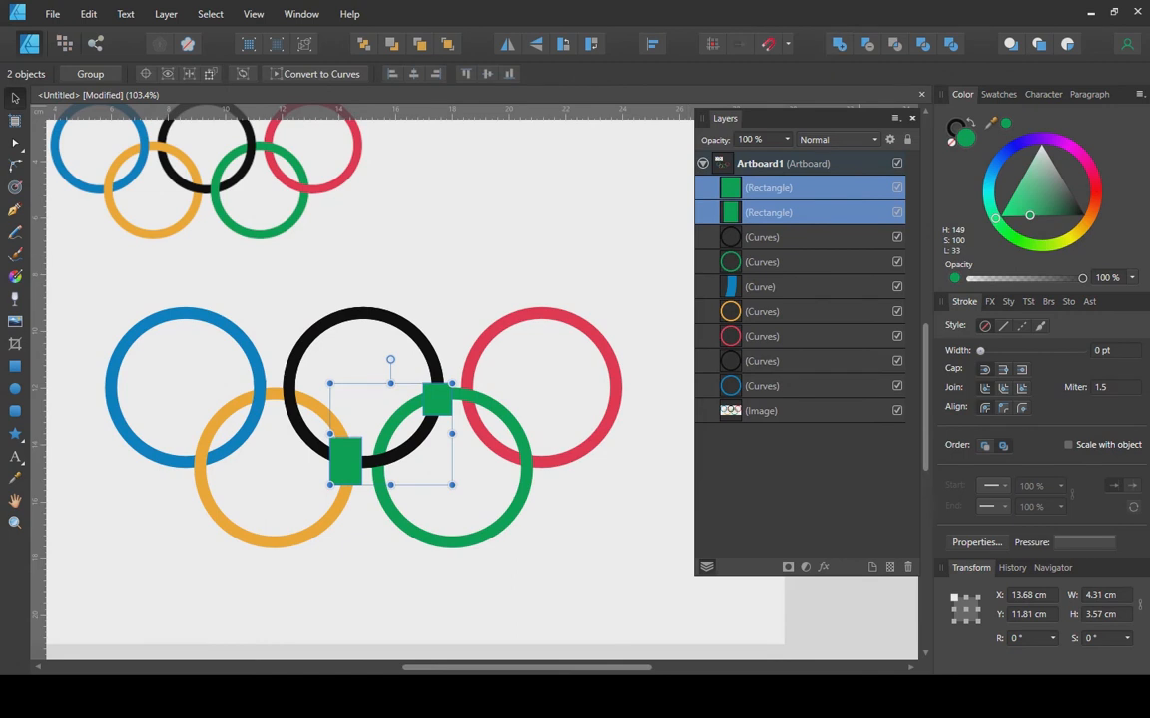
click(839, 44)
shift+click(768, 213)
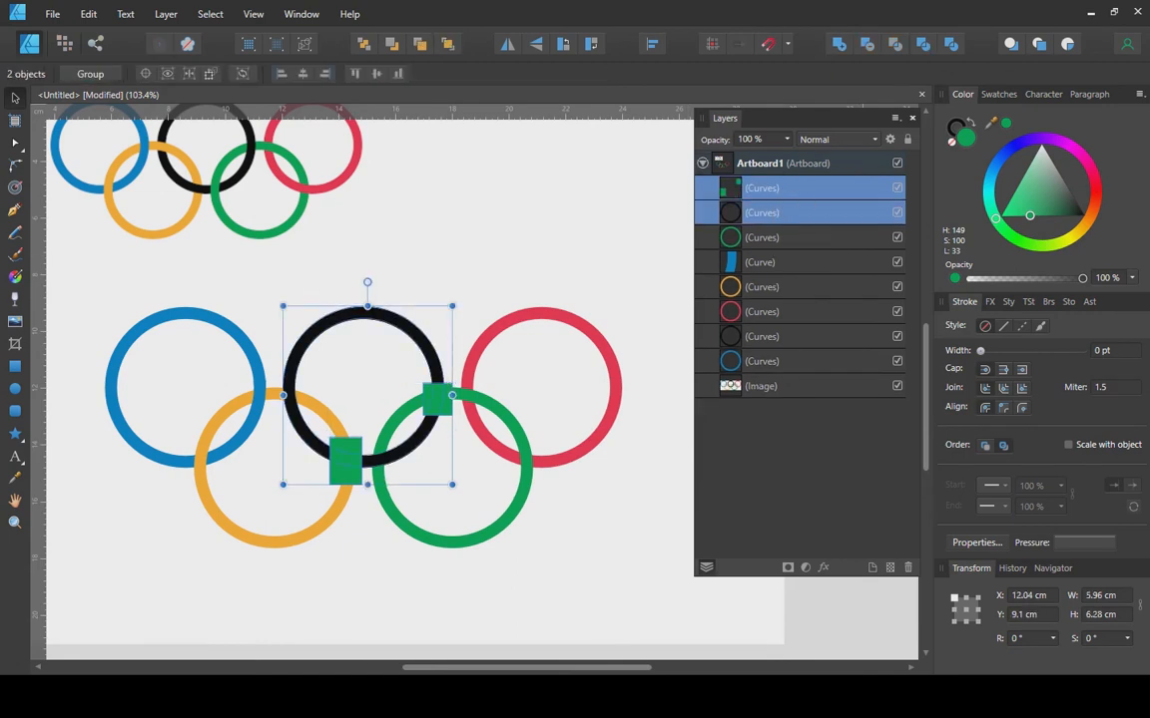
click(894, 44)
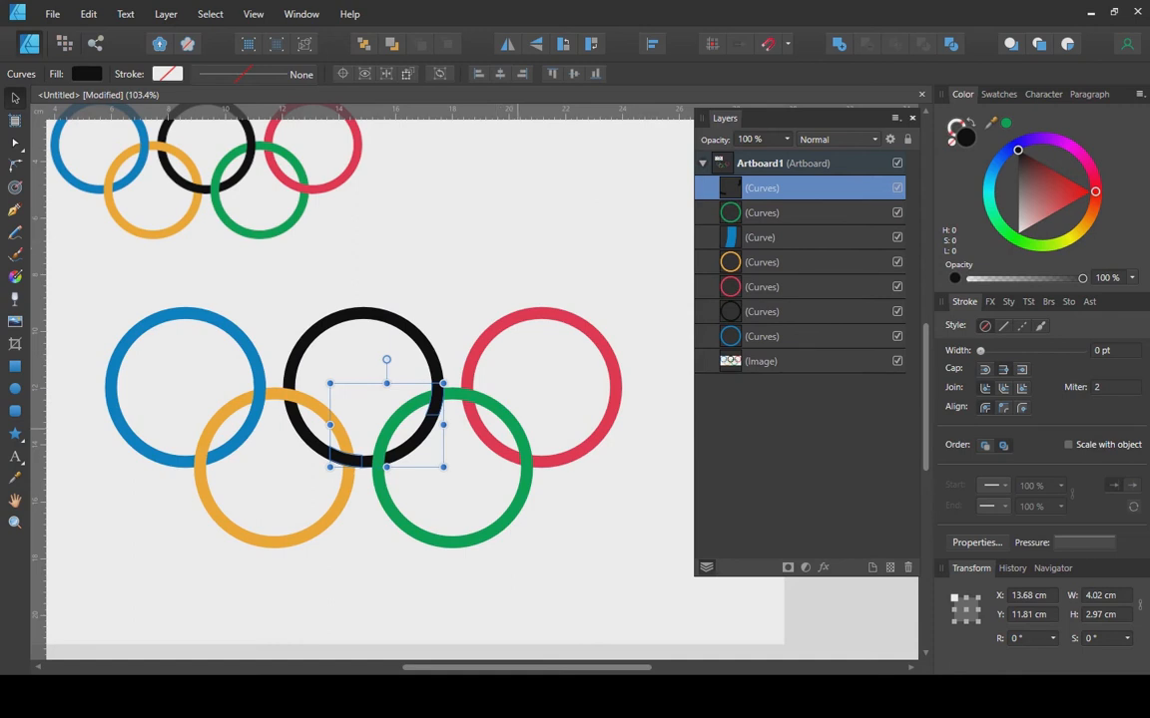
click(818, 213)
Duplicate the green ring and intersect it with a small square over the green–red crossing.
right_click(818, 214)
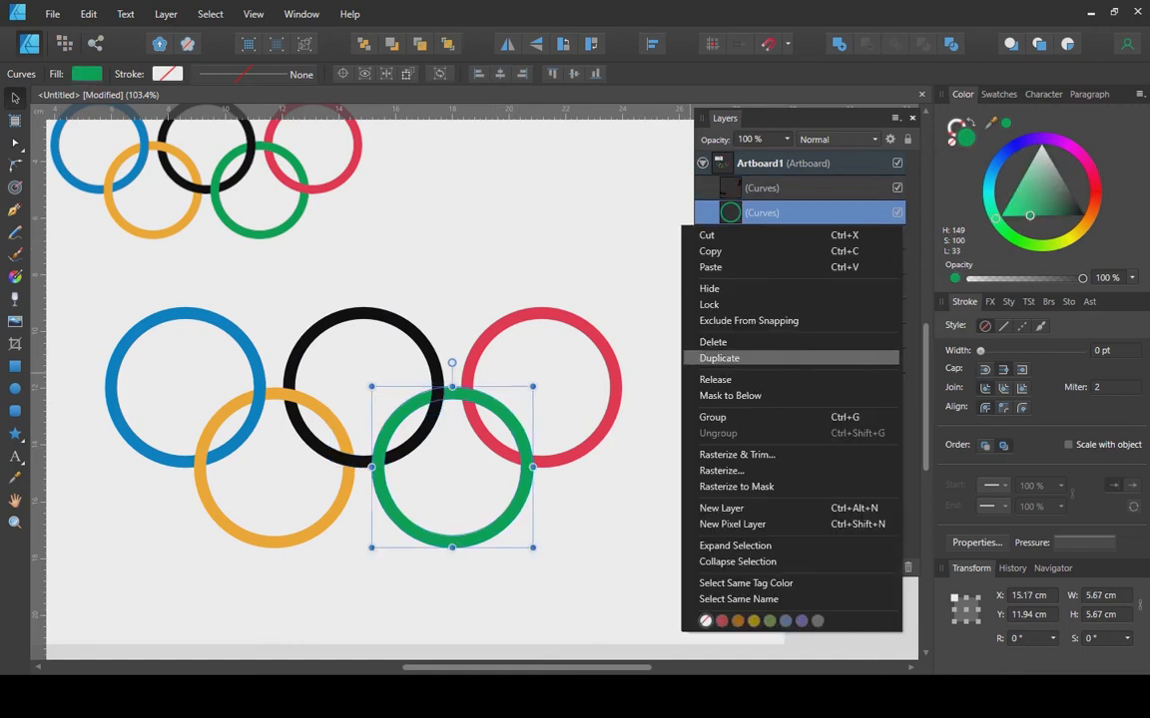
click(718, 358)
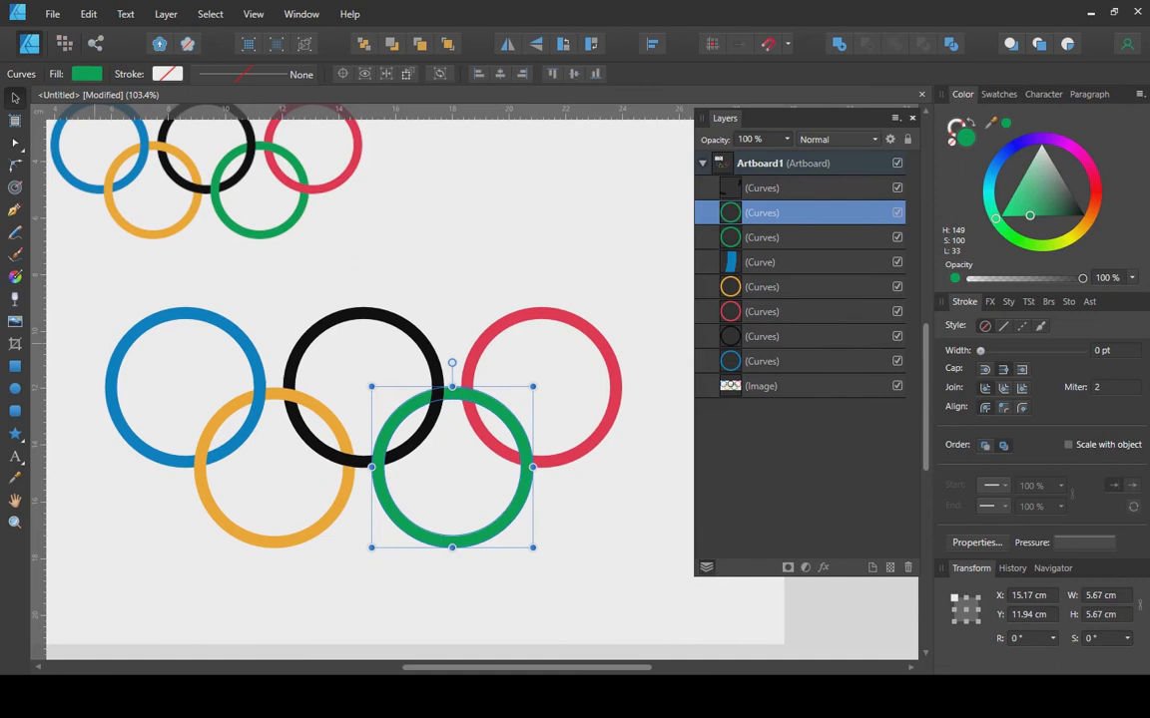
click(15, 365)
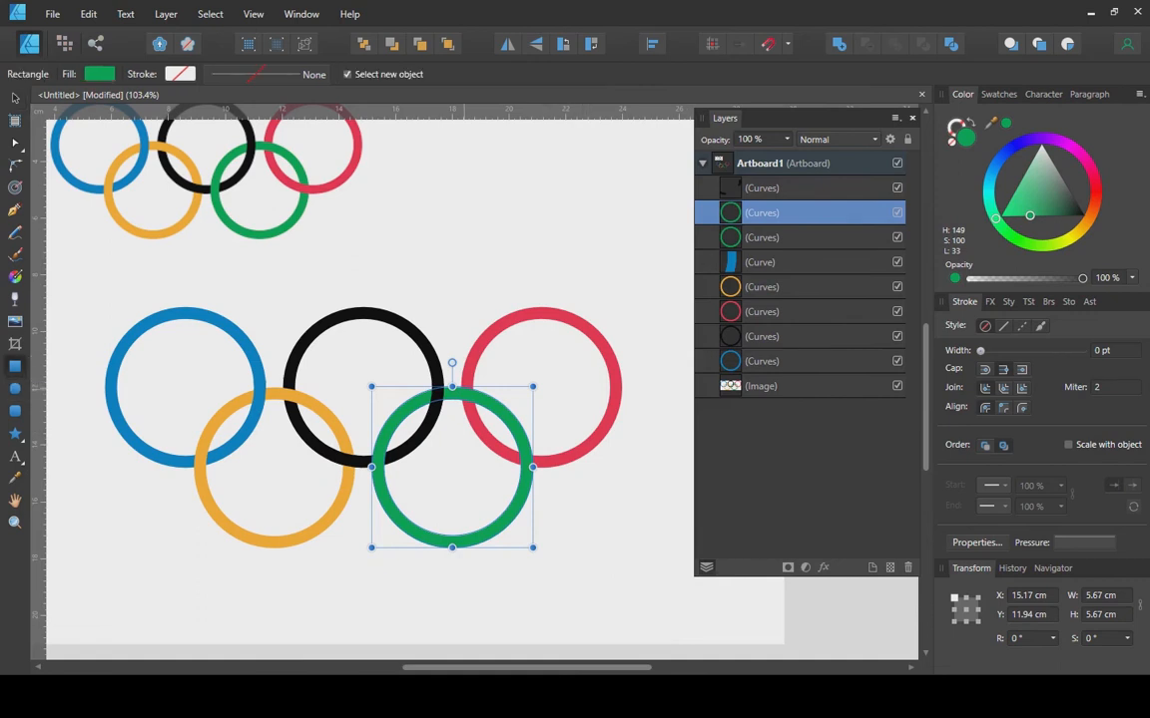
drag(455, 378, 485, 411)
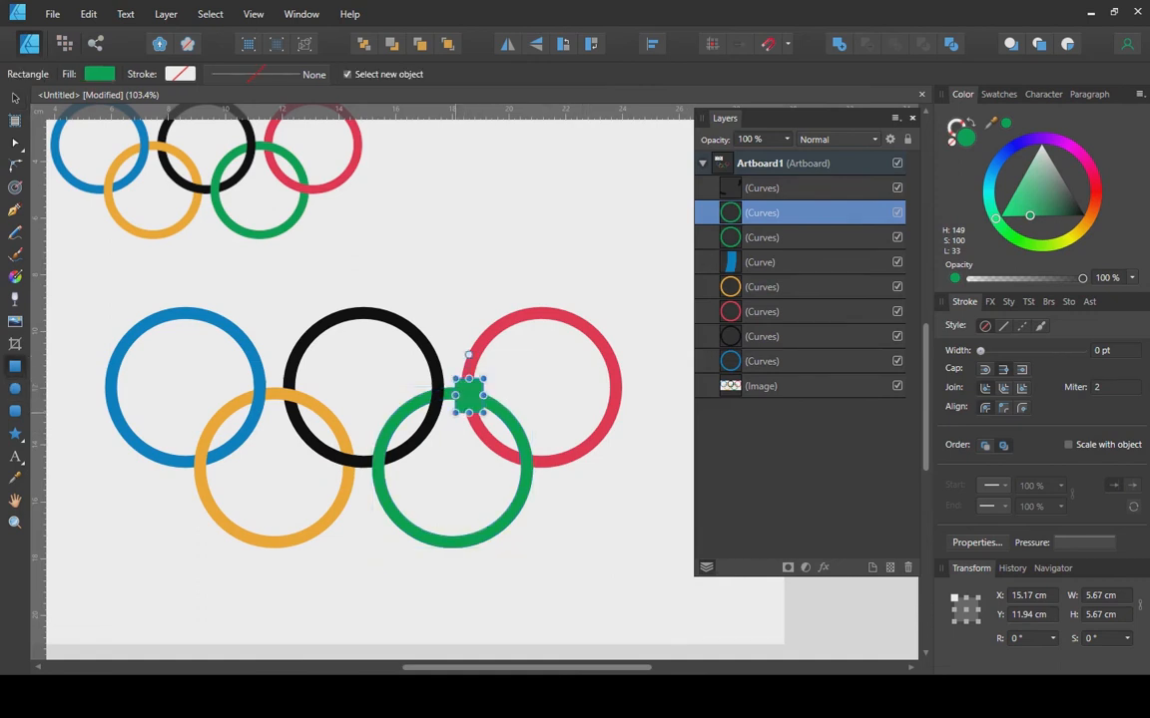
shift+click(520, 437)
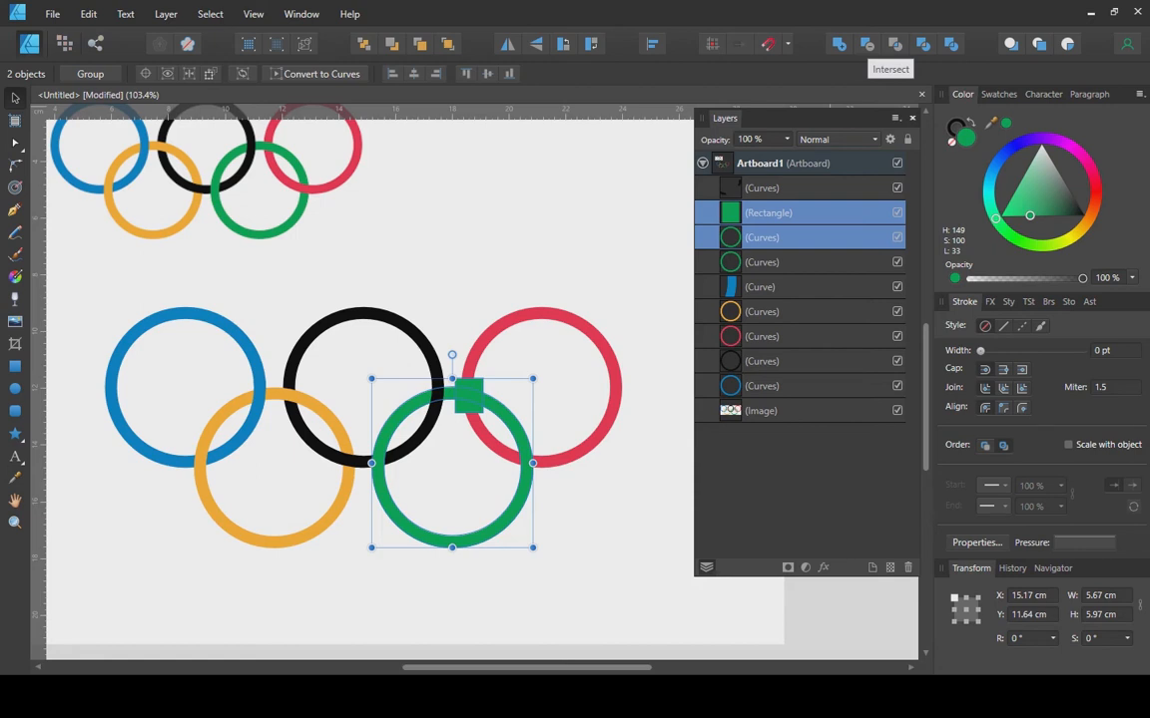
click(894, 44)
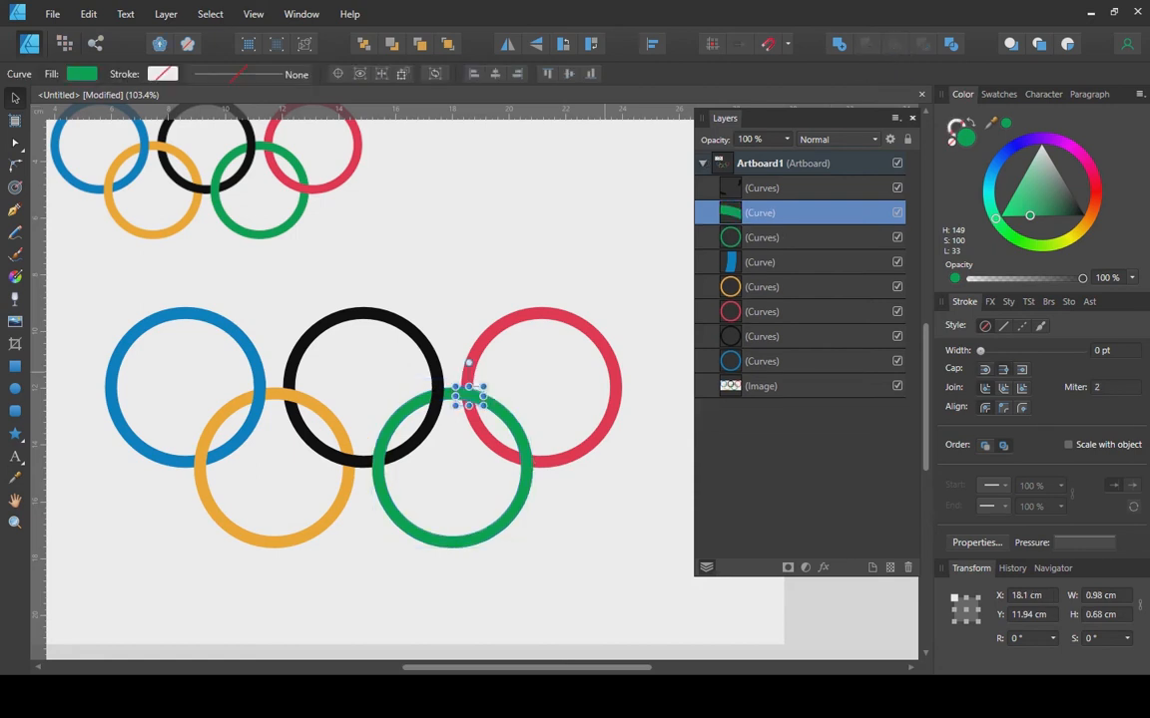
Move the red ring above the green ring in the layer stack.
click(761, 311)
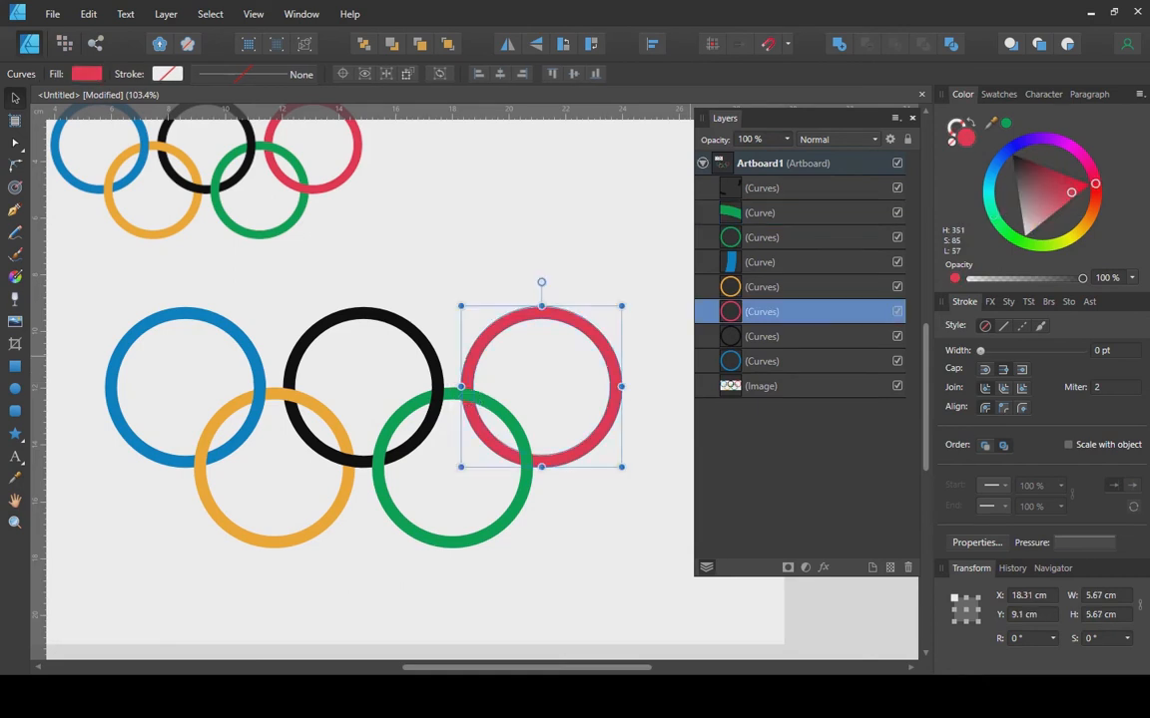
drag(761, 312, 756, 235)
key(ctrl+d)
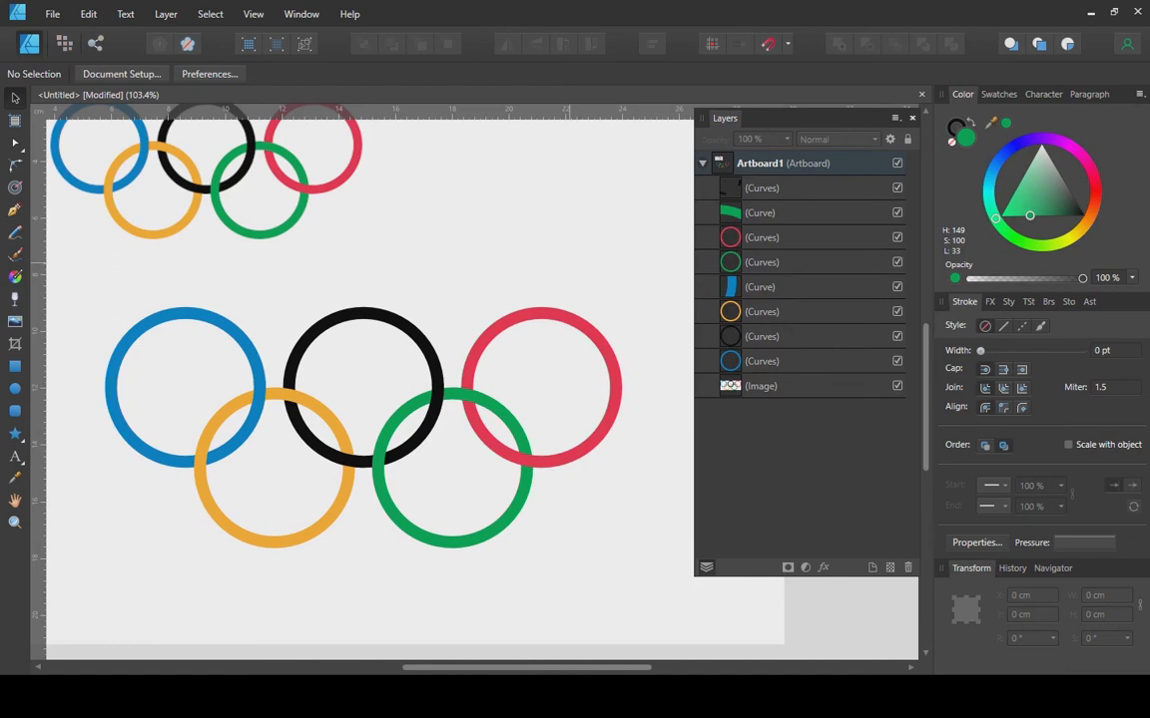
drag(508, 530, 540, 517)
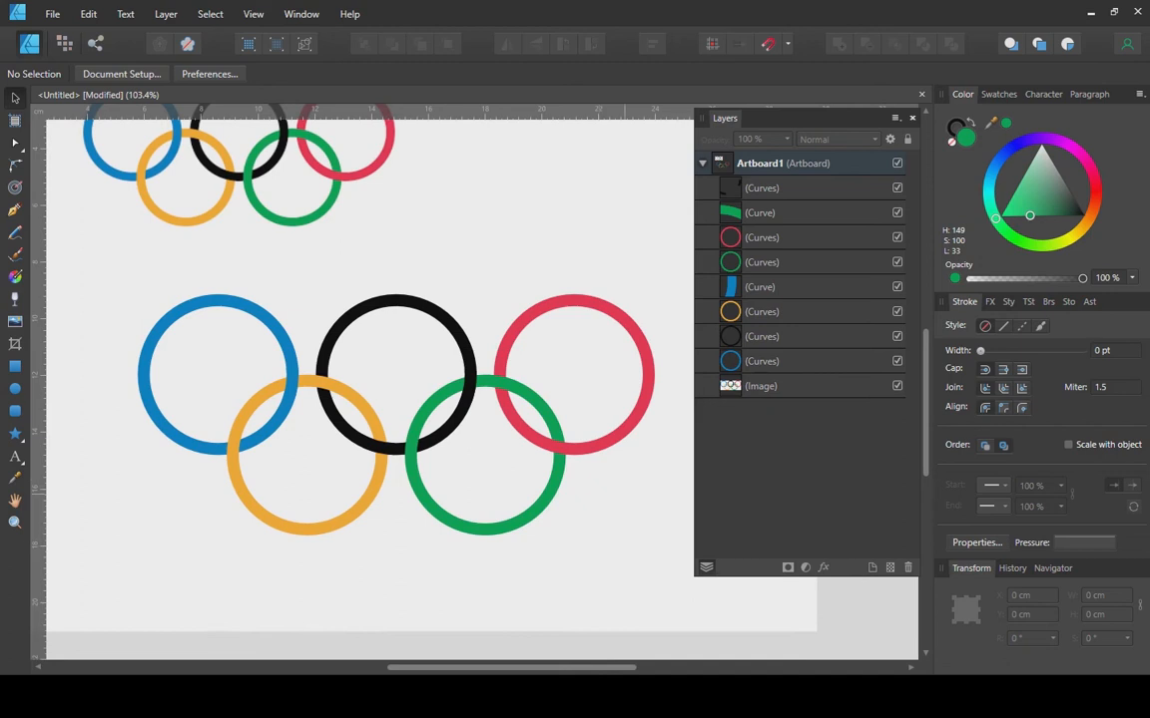
Subtract the small green overlap piece from the red ring.
click(560, 449)
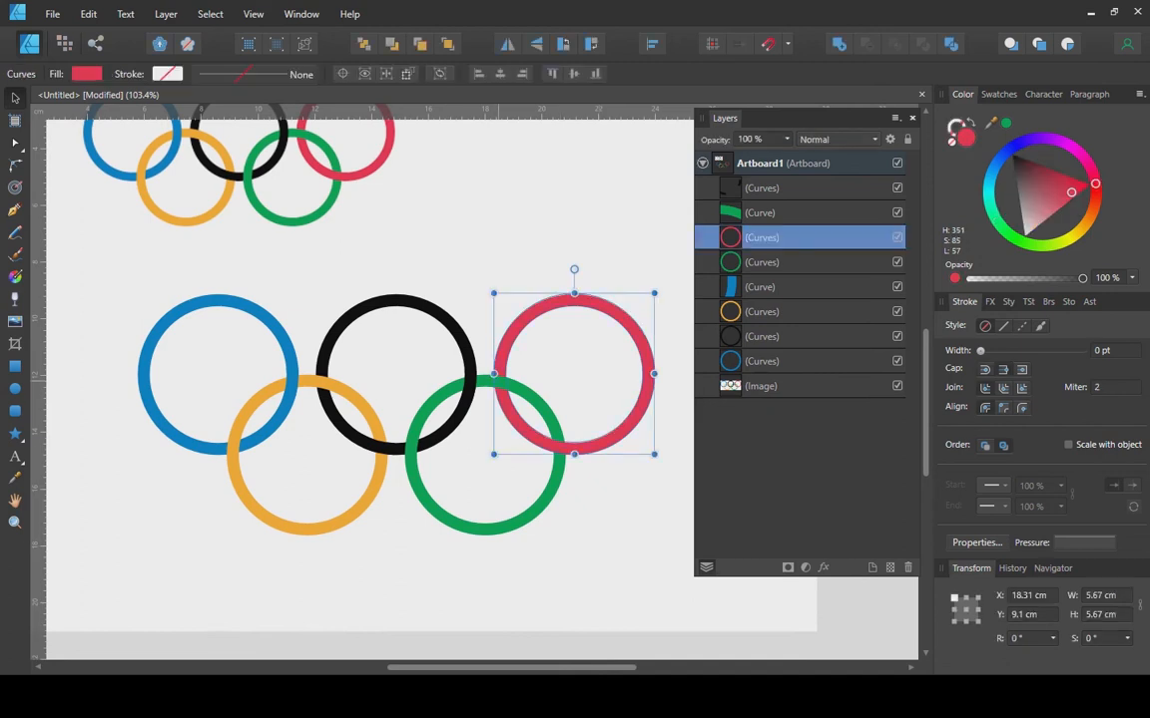
click(502, 381)
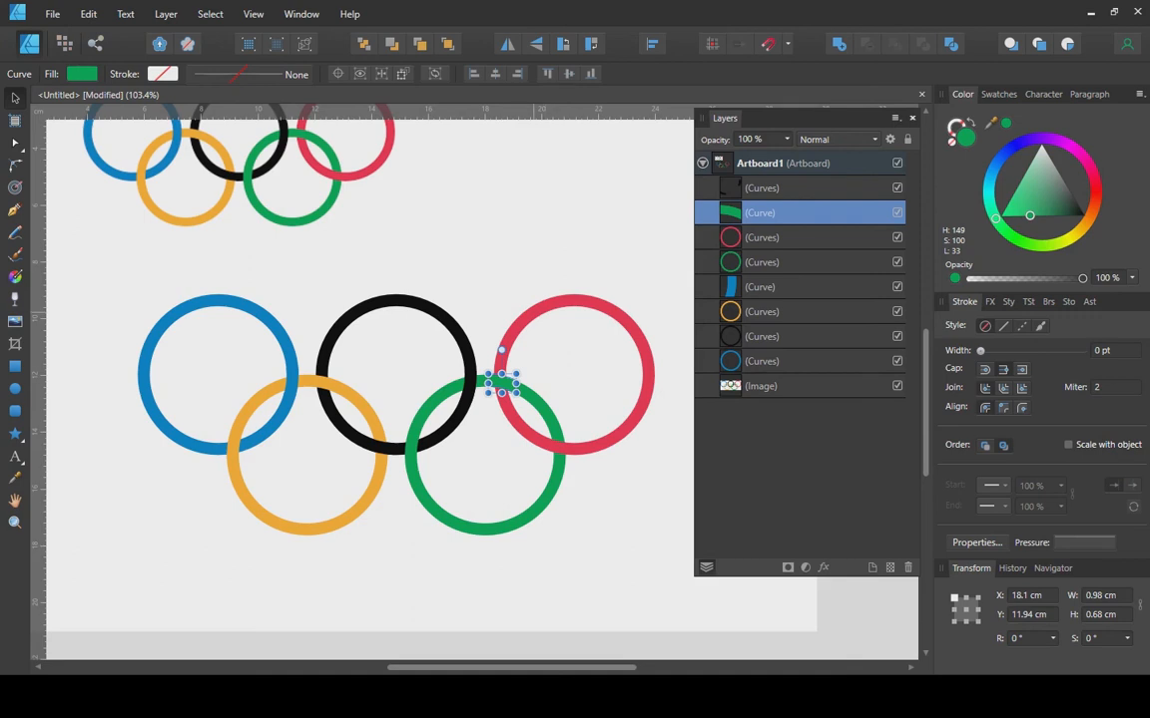
shift+click(535, 312)
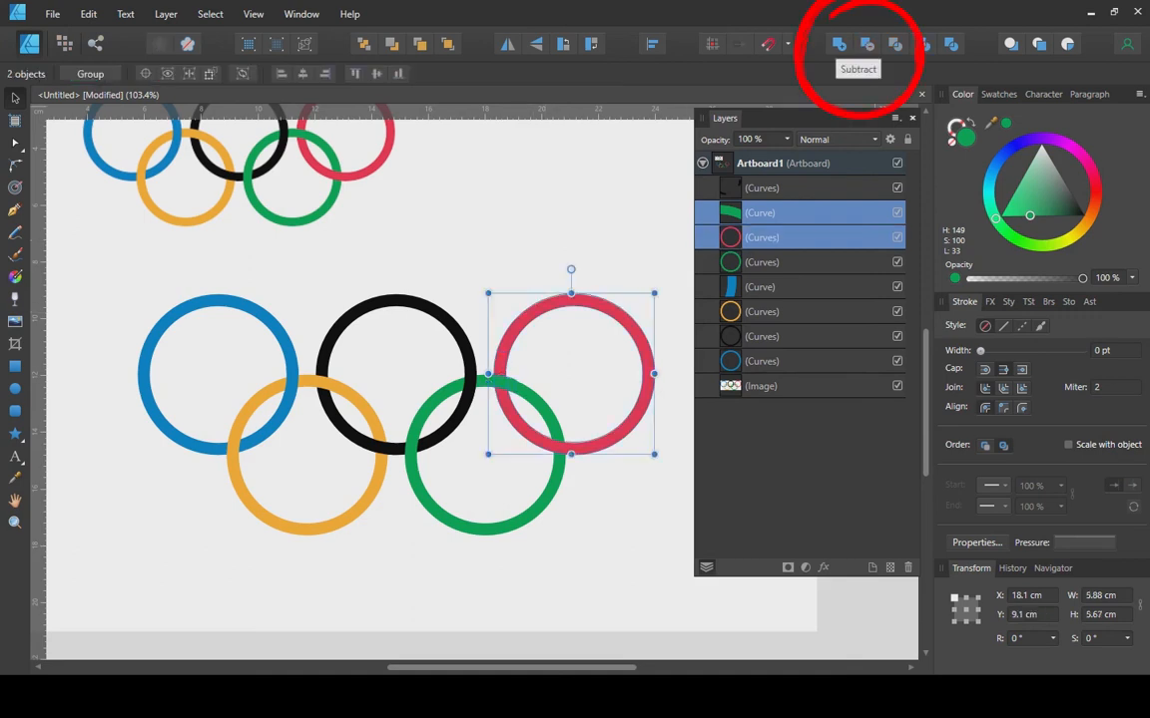
click(866, 44)
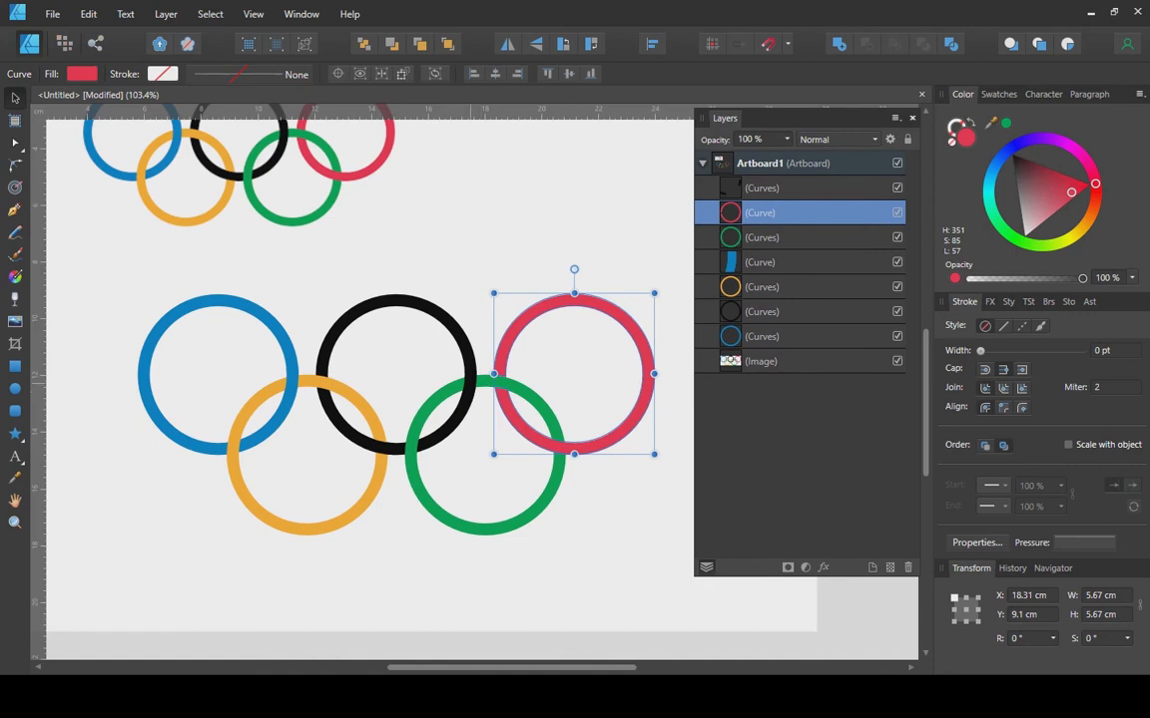
click(469, 385)
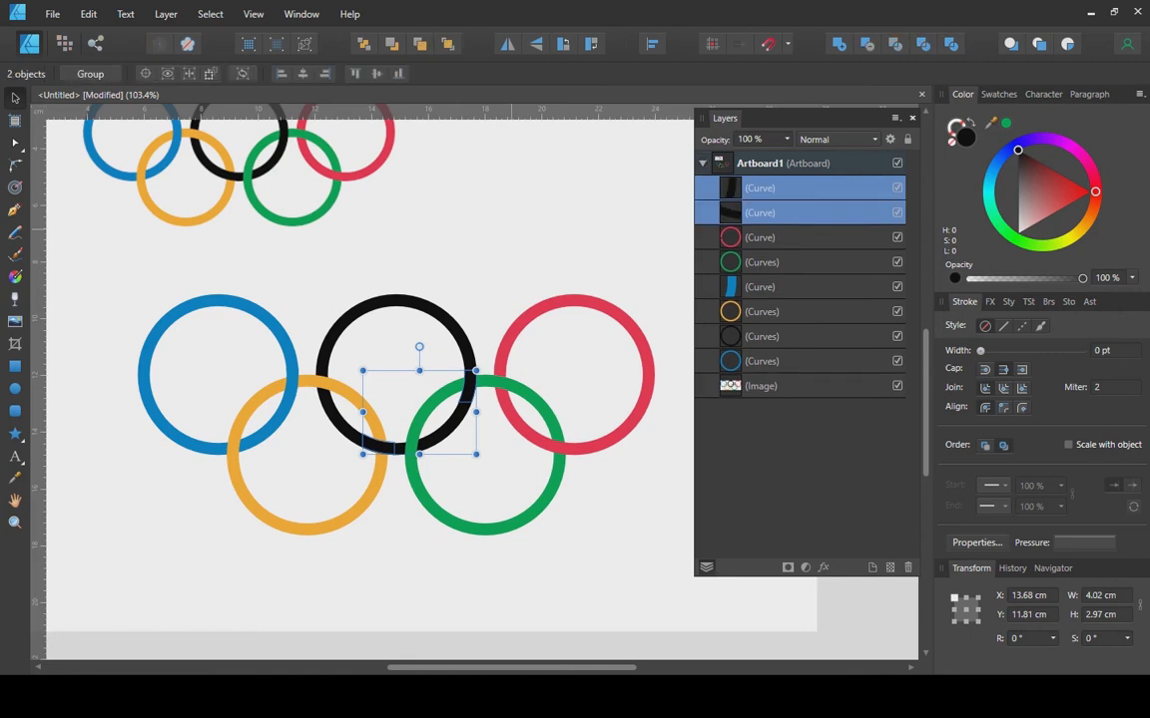
Subtract the black piece from the green ring and move green below red in the stack.
click(491, 262)
click(464, 379)
shift+click(469, 394)
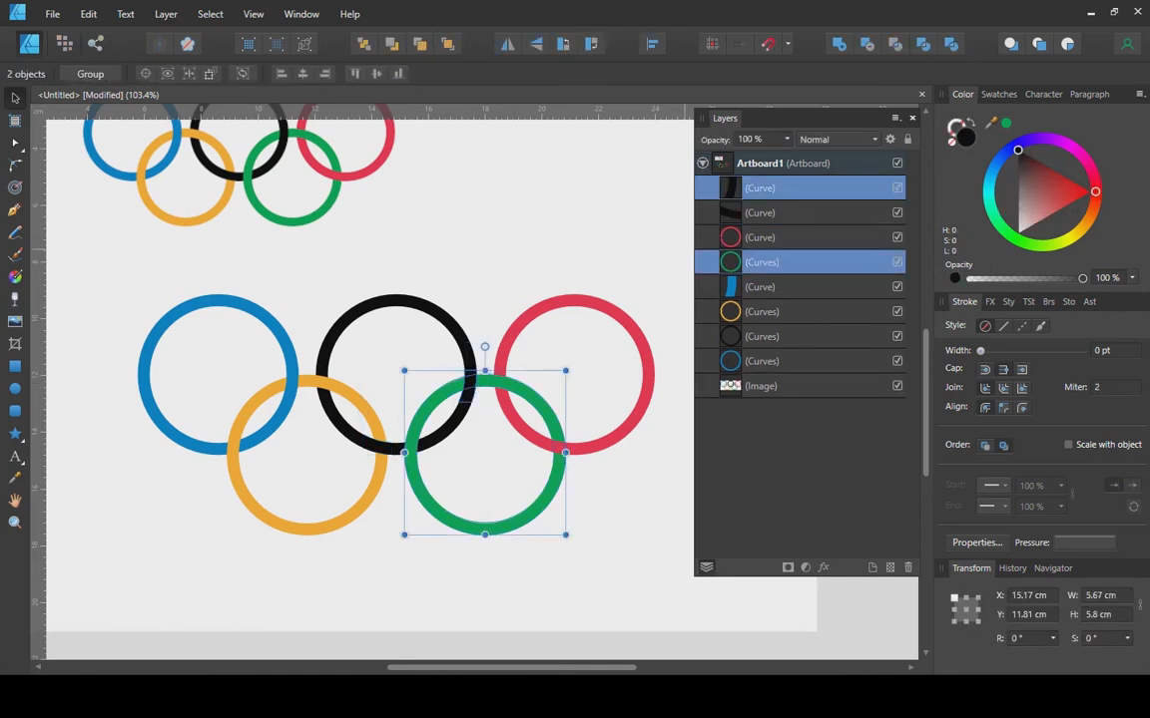
click(866, 44)
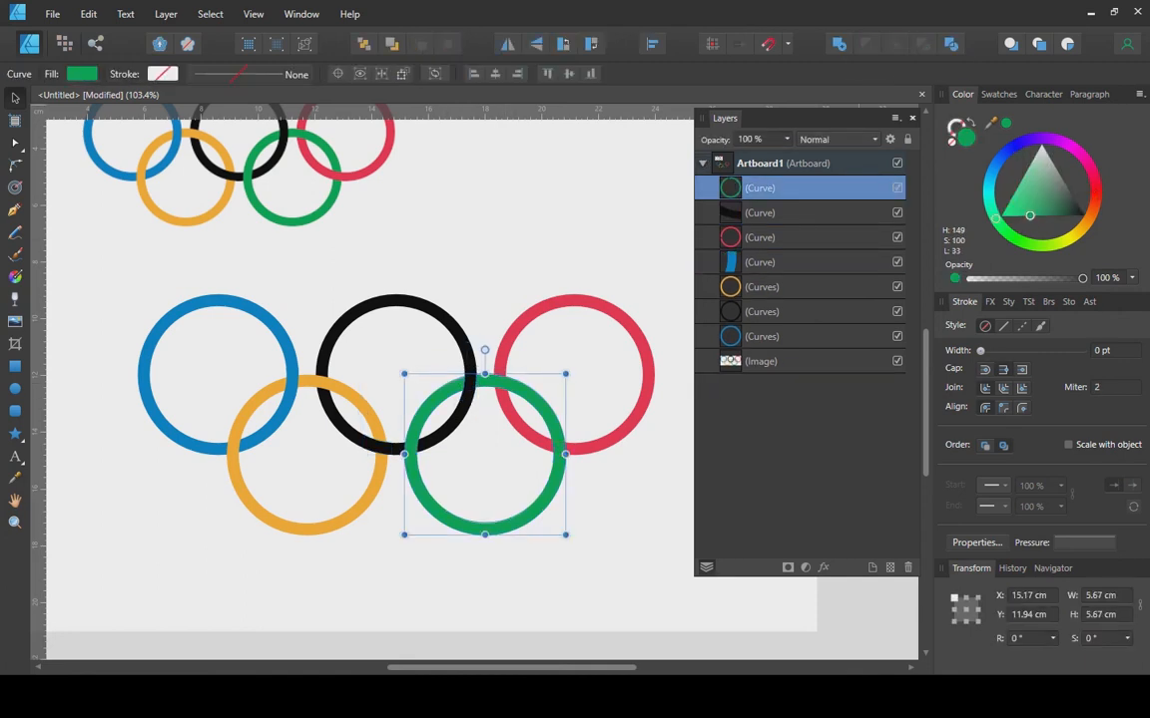
drag(802, 188, 801, 251)
Move the black piece below the blue piece, then subtract it from the orange ring.
click(496, 277)
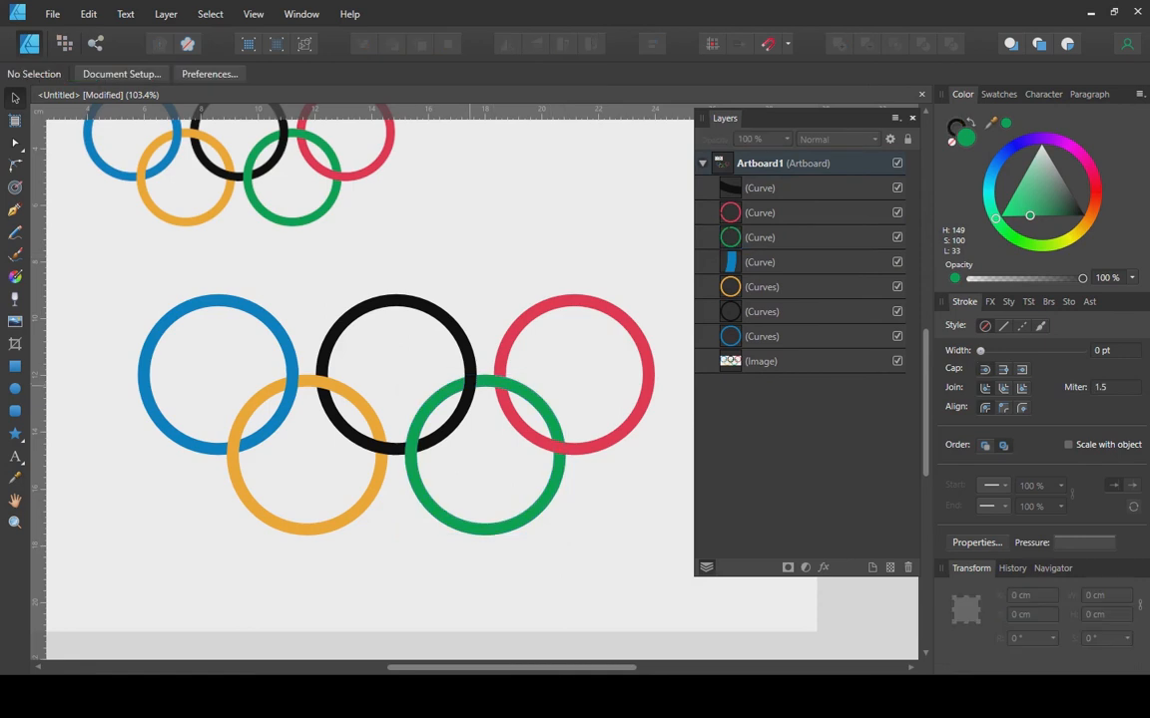
click(470, 383)
click(383, 447)
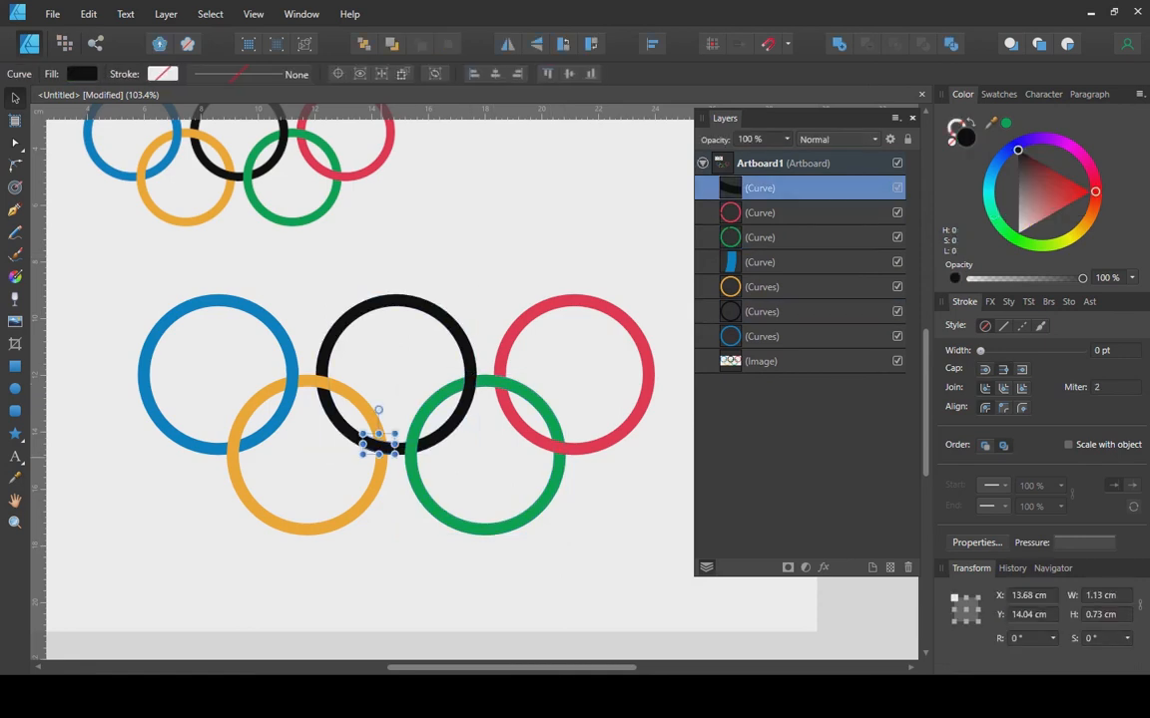
drag(801, 189, 801, 274)
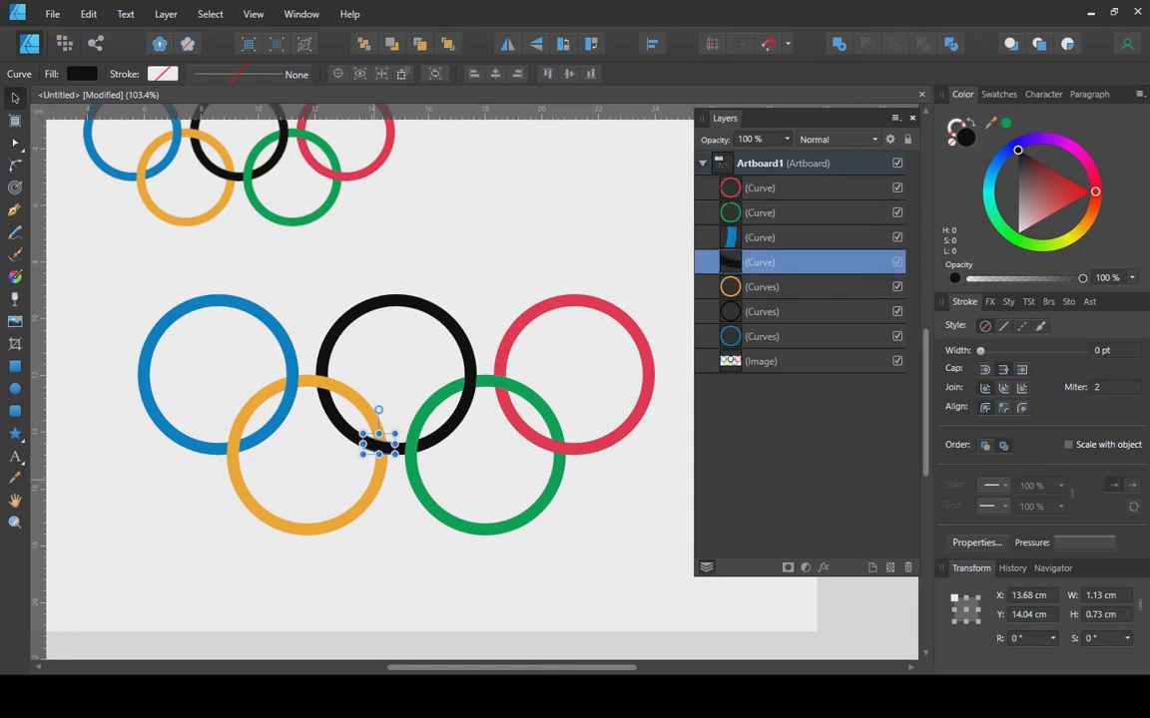
click(798, 287)
click(769, 262)
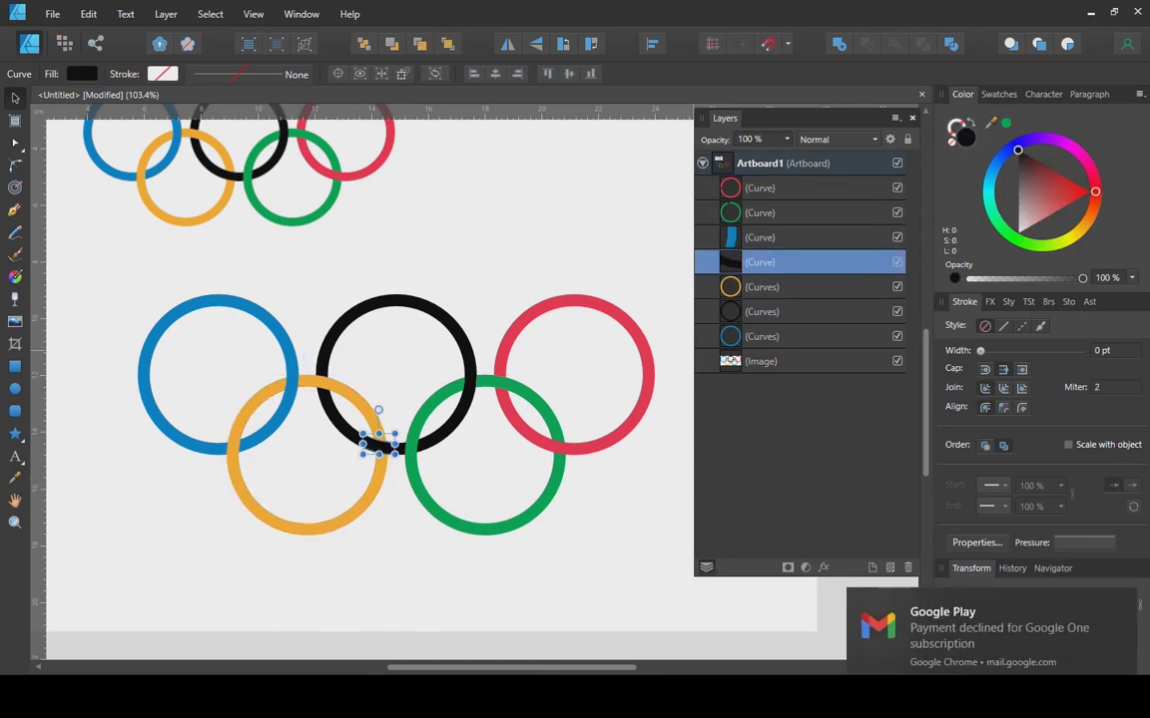
shift+click(768, 287)
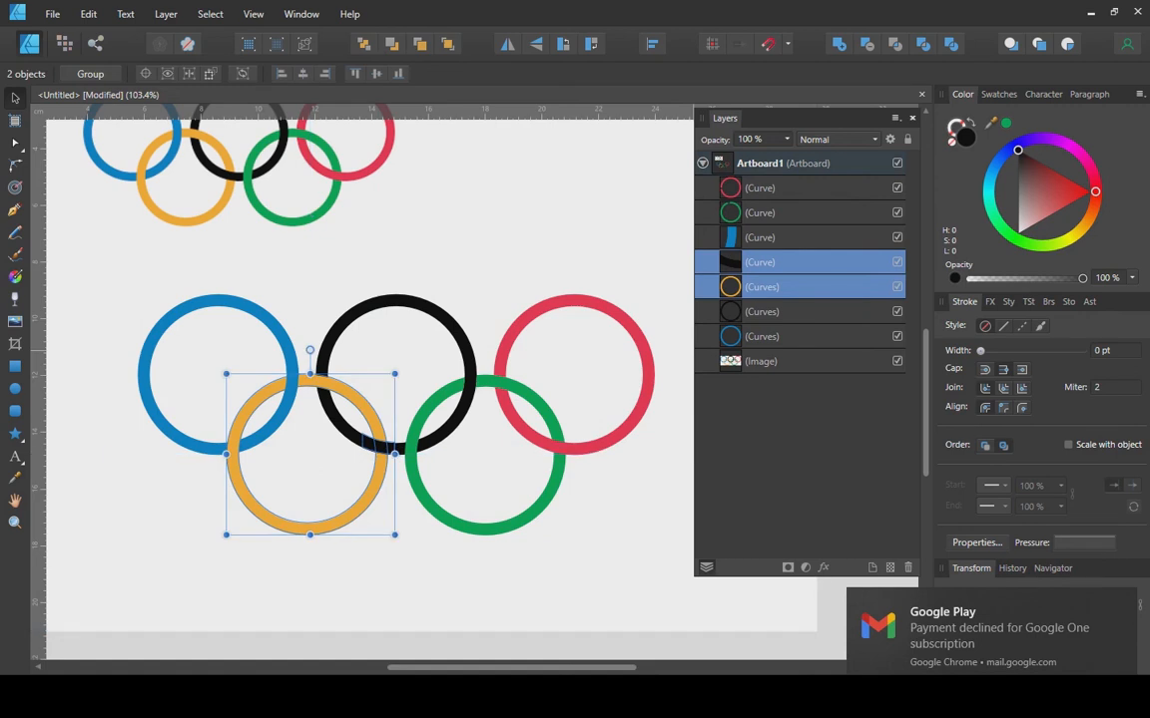
click(866, 45)
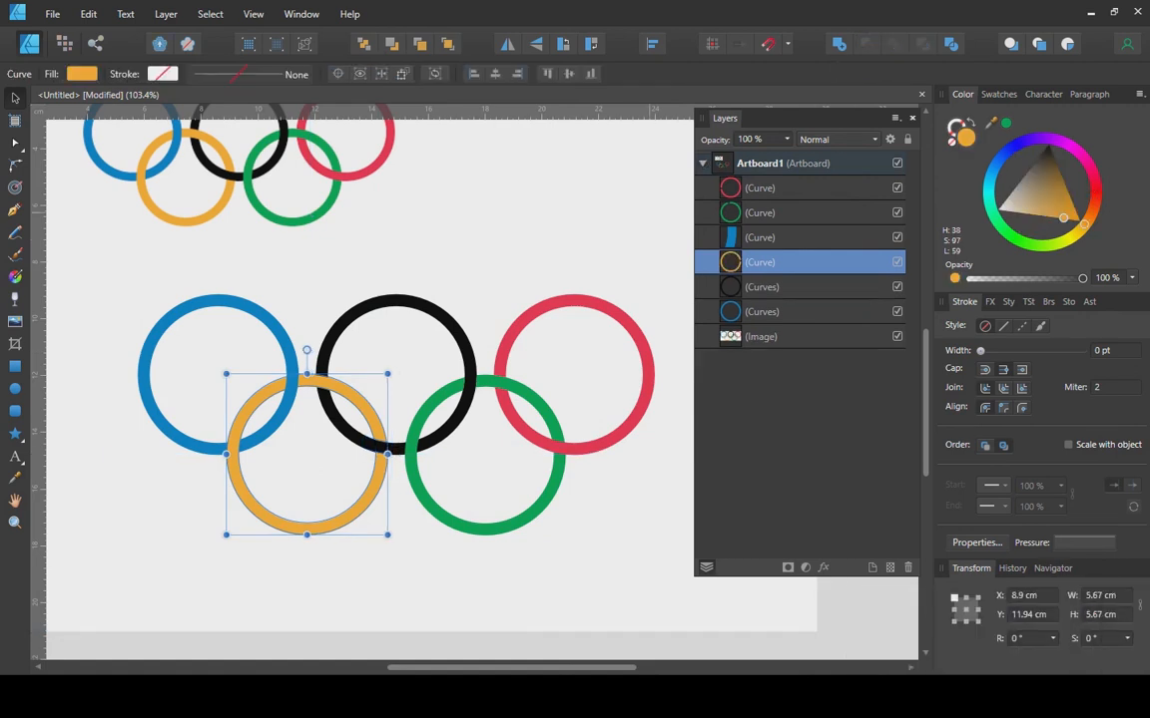
Subtract the small blue overlap piece from the orange ring.
click(543, 239)
click(292, 382)
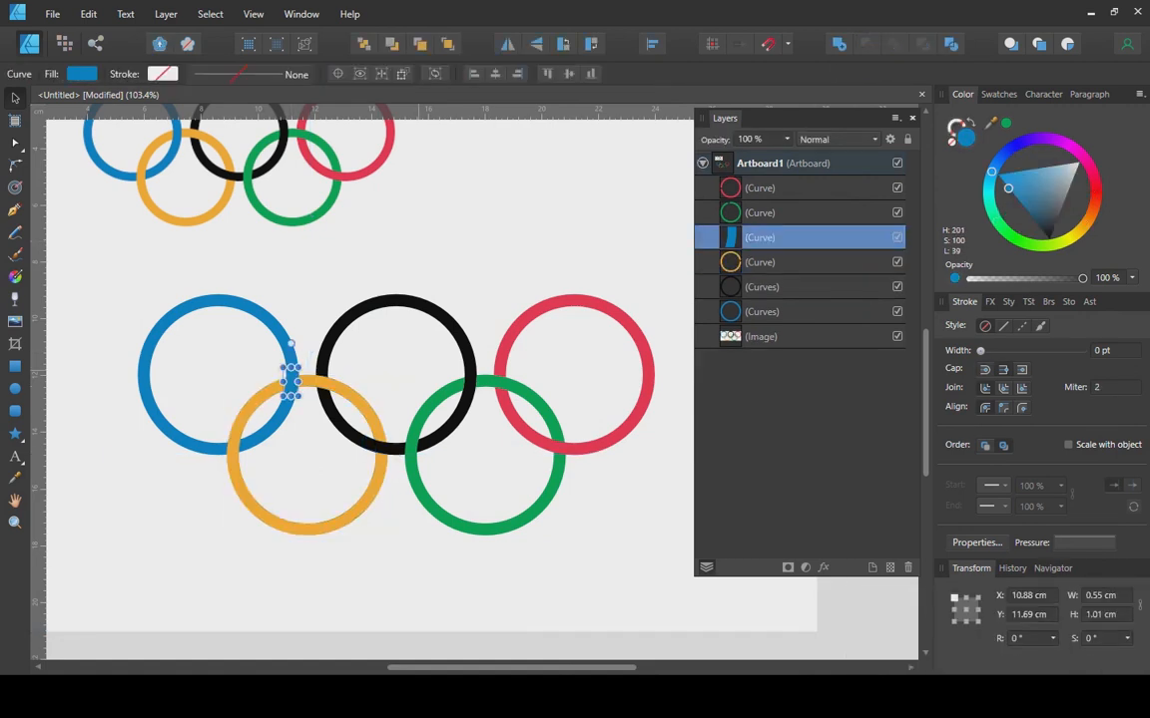
shift+click(317, 382)
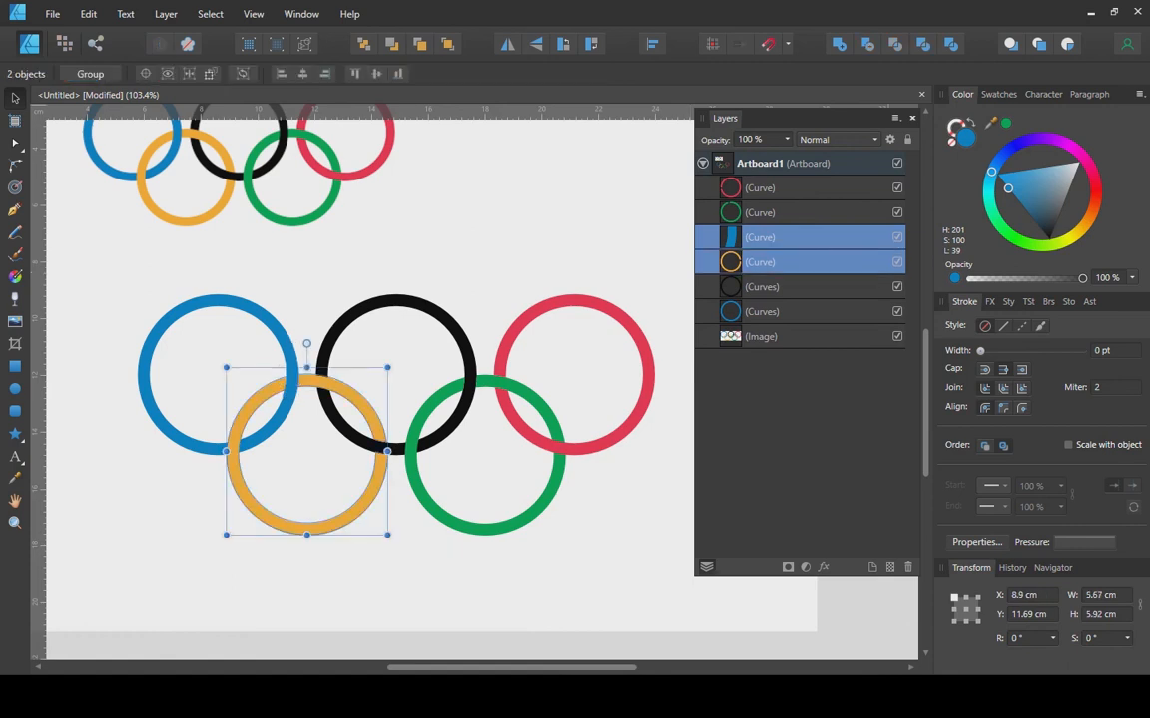
click(866, 45)
click(544, 240)
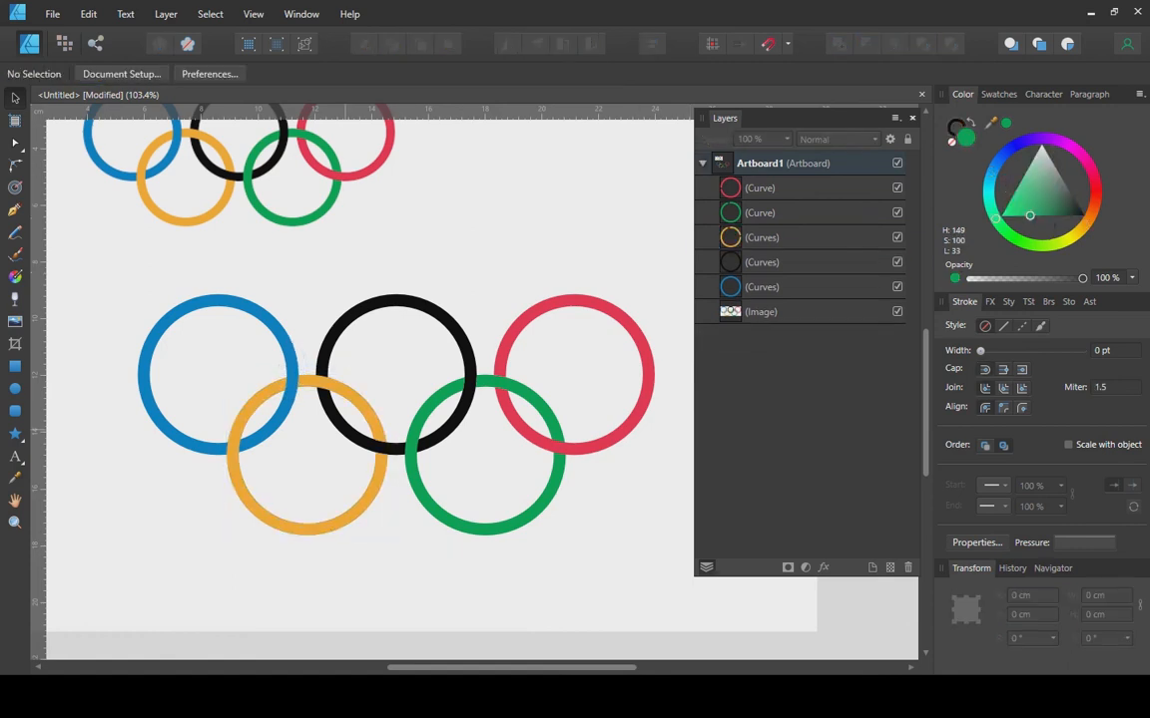
click(344, 429)
click(360, 402)
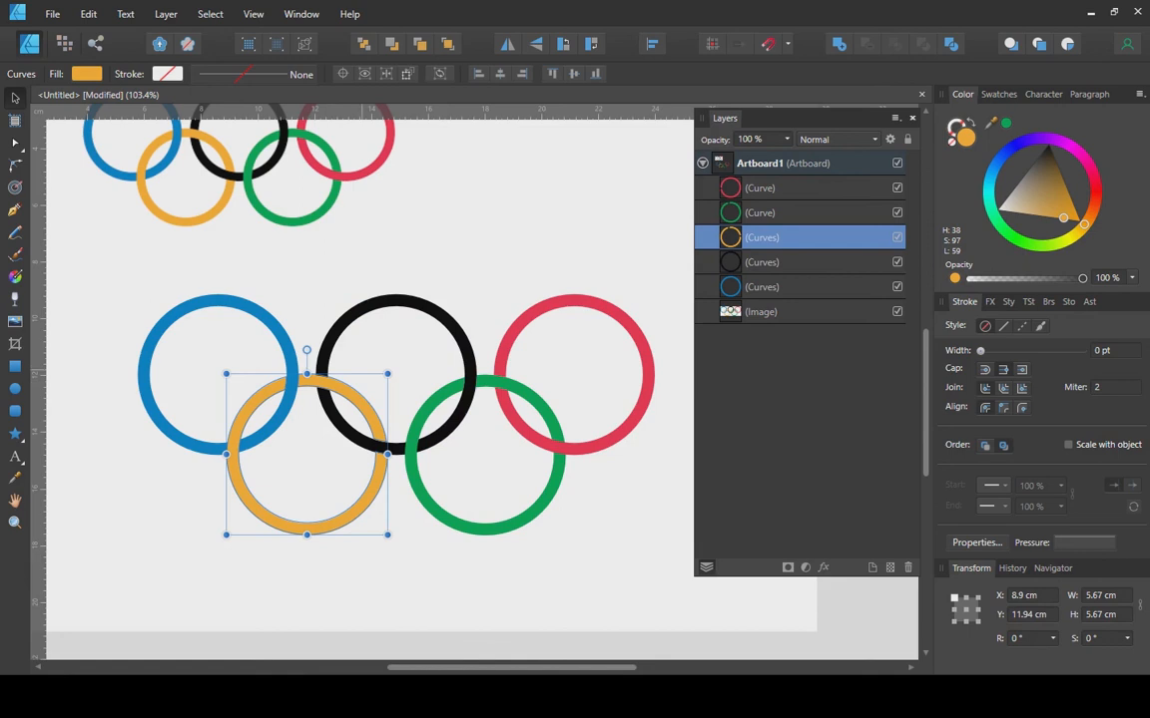
click(470, 365)
click(542, 498)
click(536, 441)
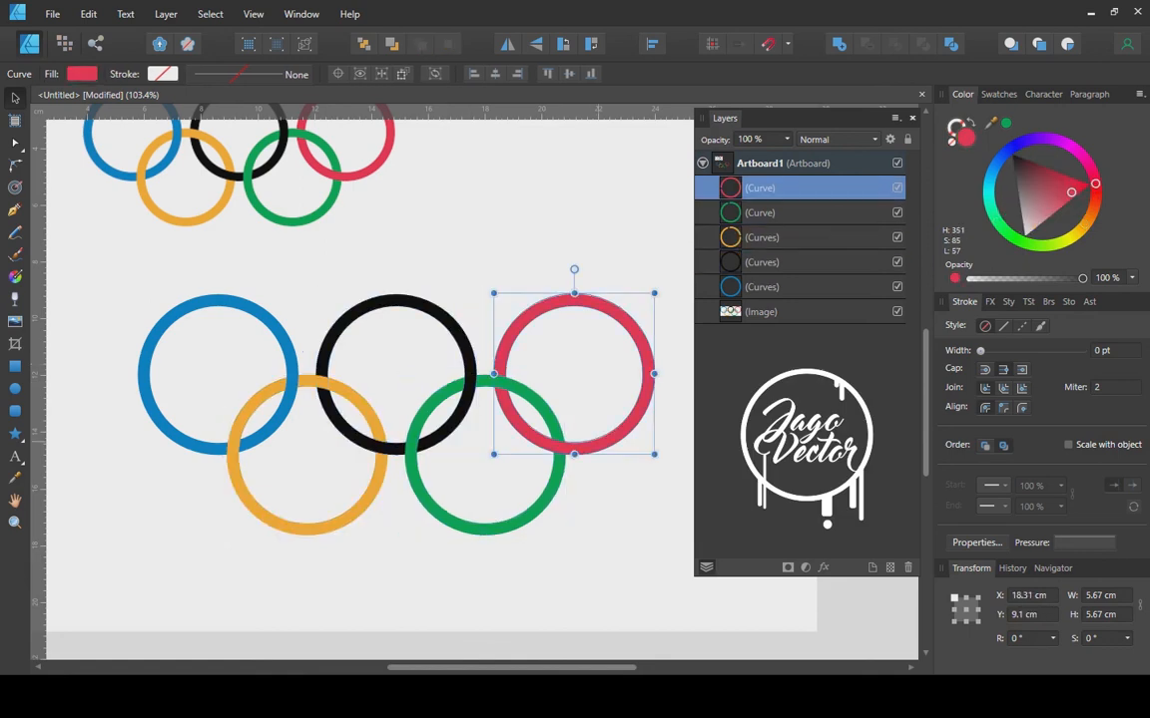
scroll(537, 441, down, 2)
drag(537, 441, 557, 419)
click(664, 521)
drag(663, 521, 266, 305)
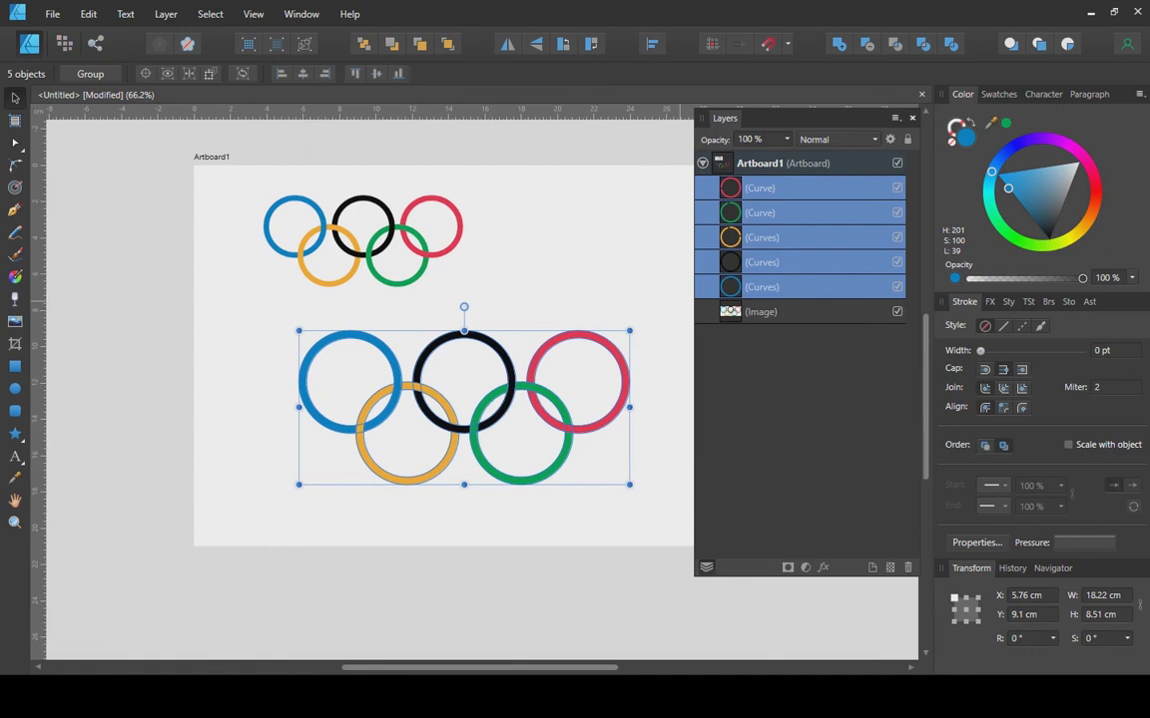
key(shift+x)
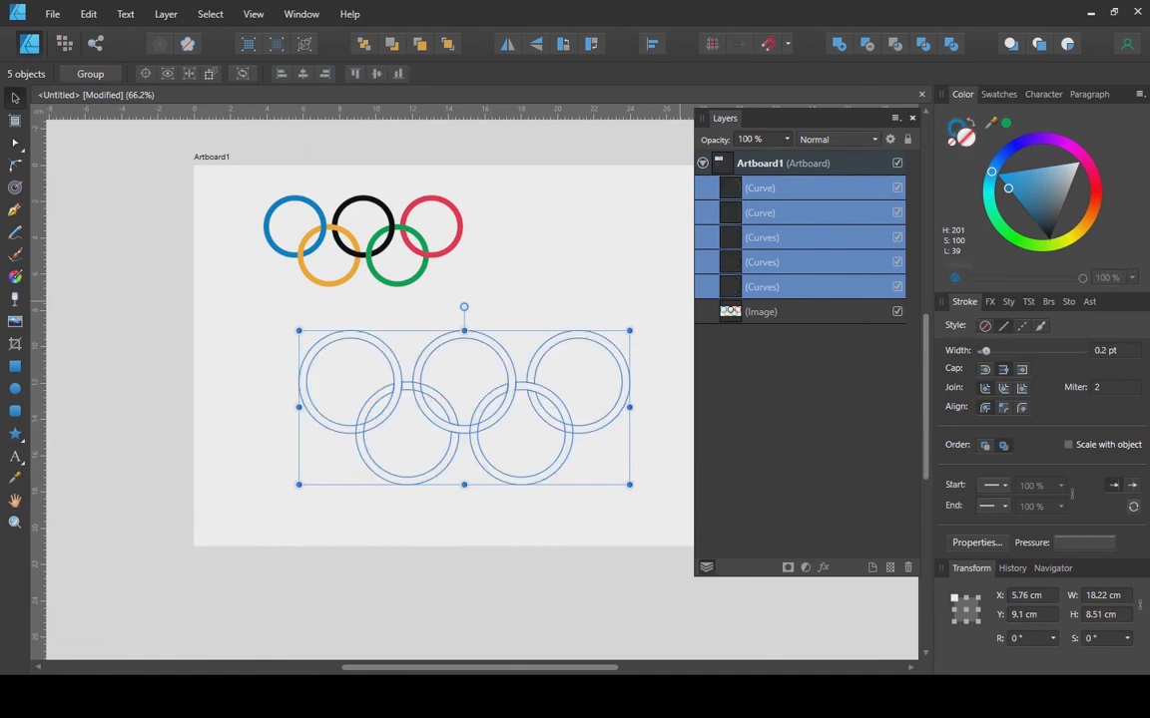
scroll(522, 439, up, 2)
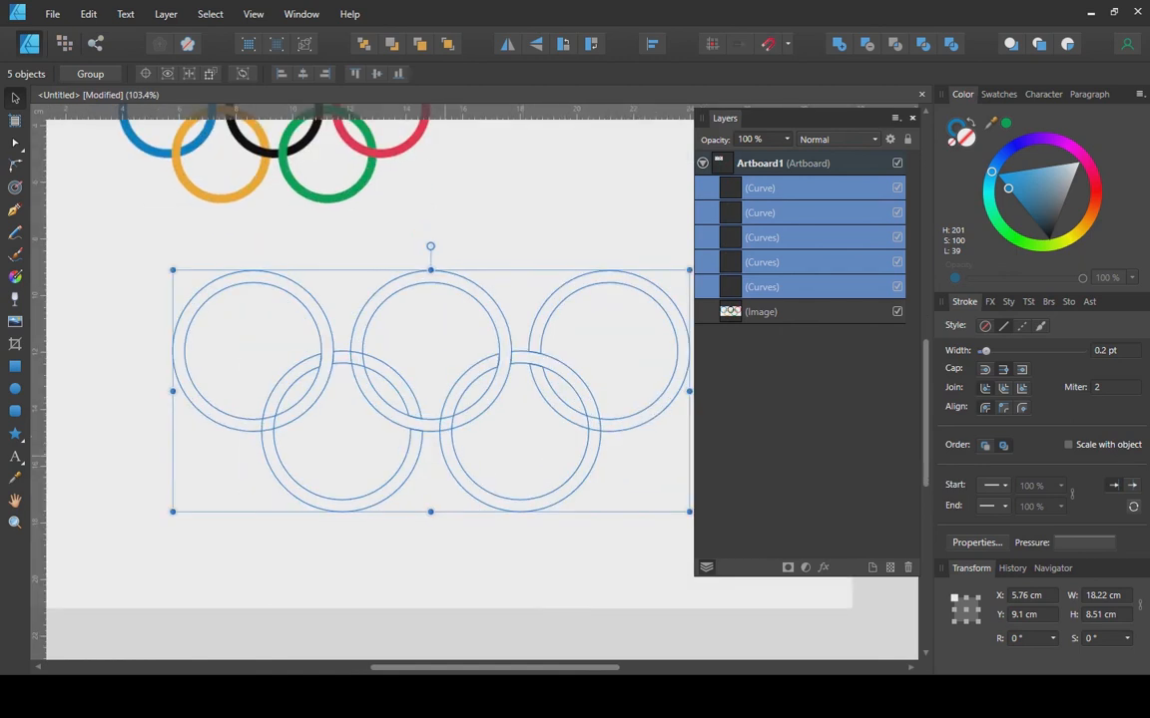
key(ctrl+d)
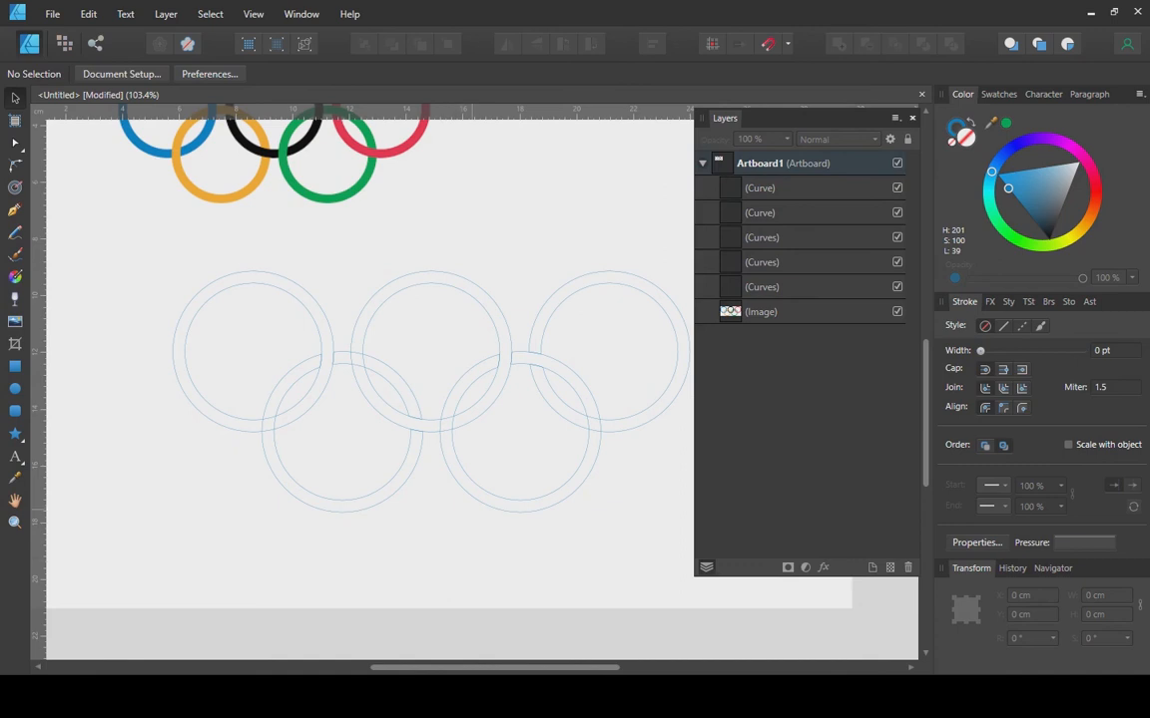
key(ctrl+z)
key(ctrl+z)
key(ctrl+d)
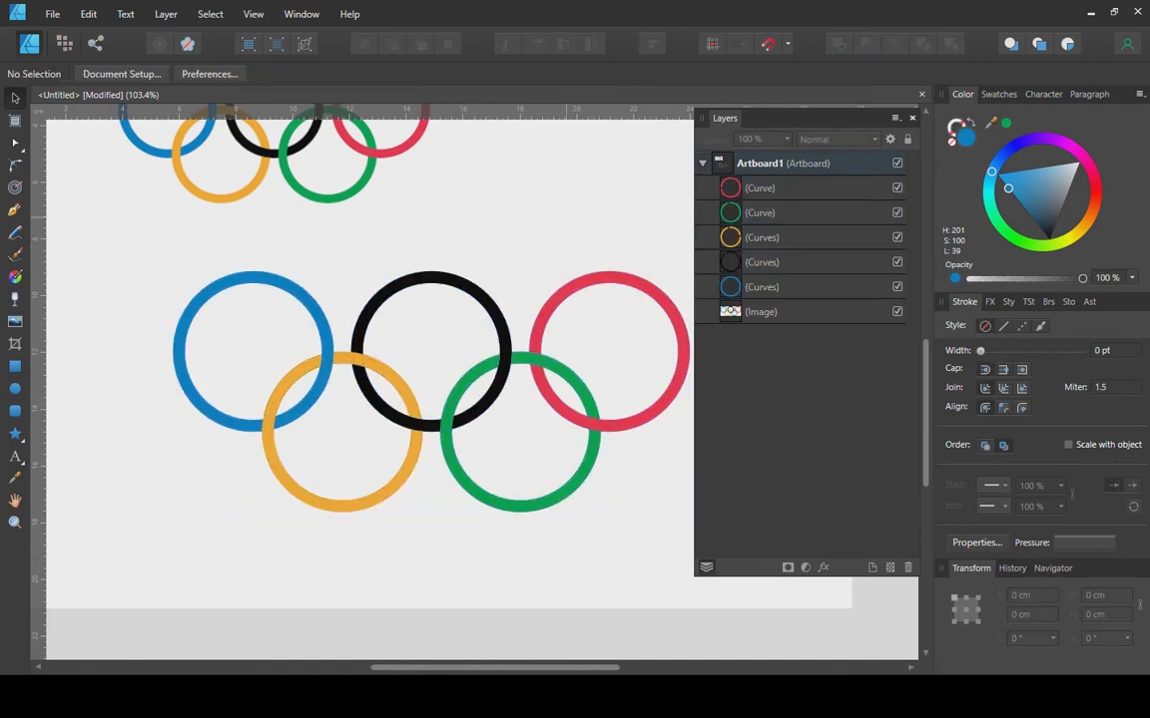
drag(521, 322, 427, 309)
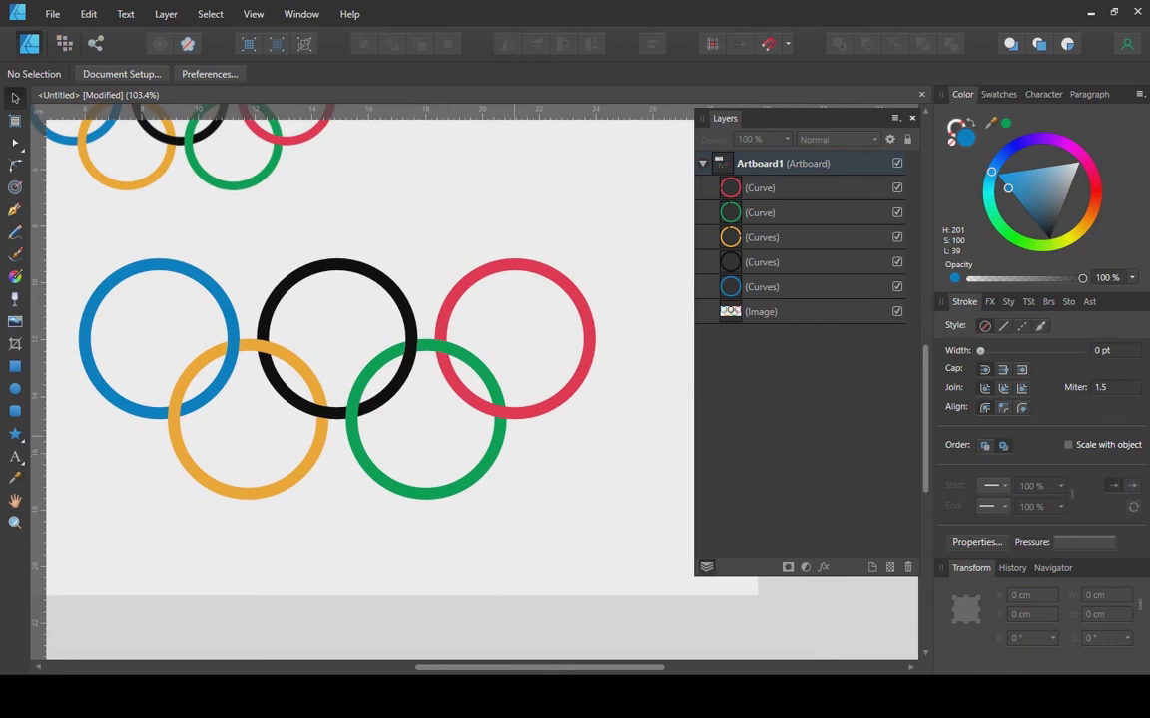
Marquee-select all five coloured ring curves and group them with Ctrl+G.
click(501, 412)
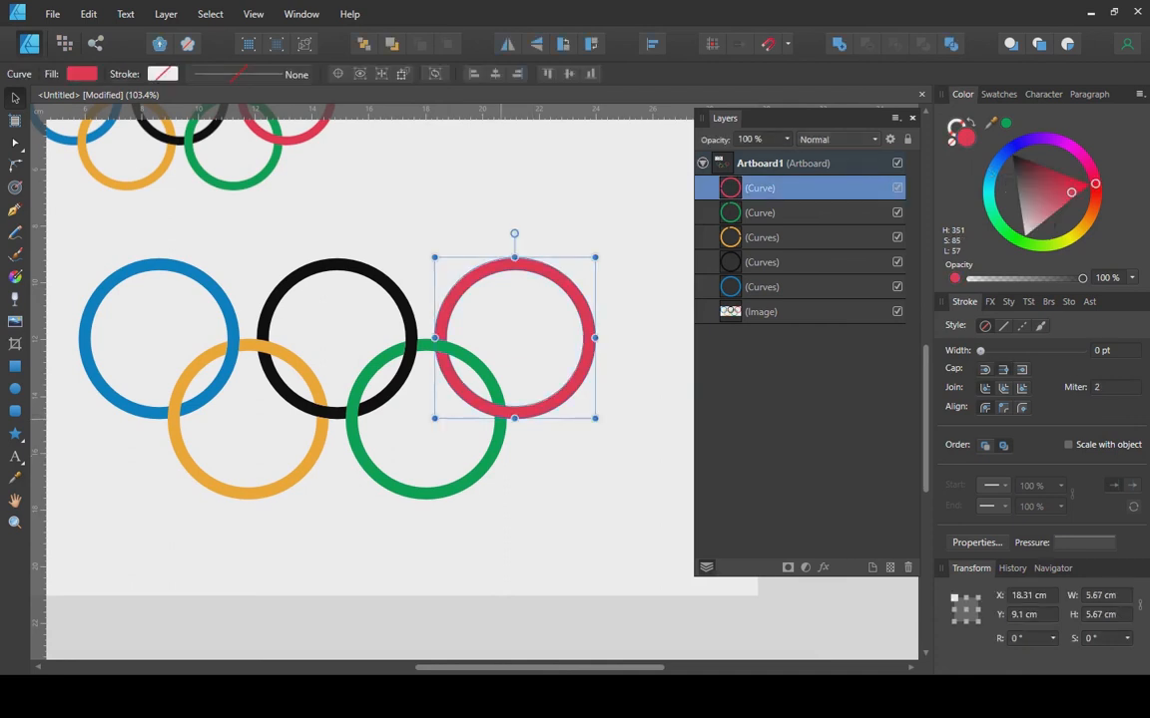
click(540, 453)
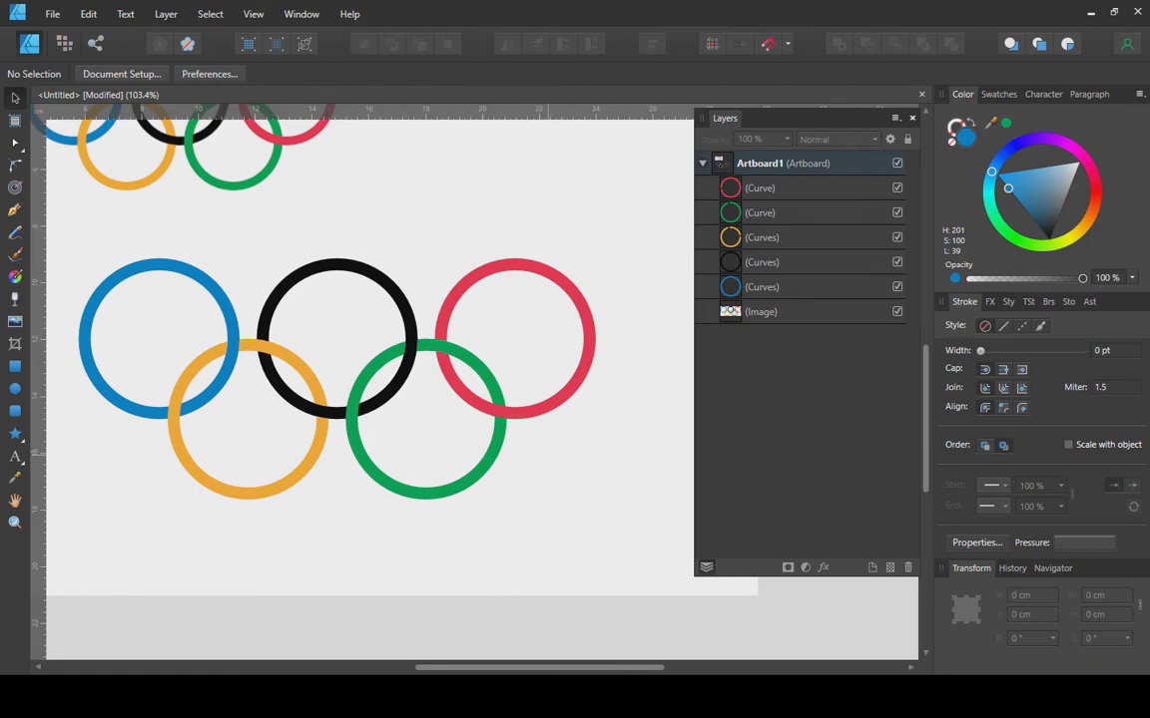
drag(654, 230, 66, 544)
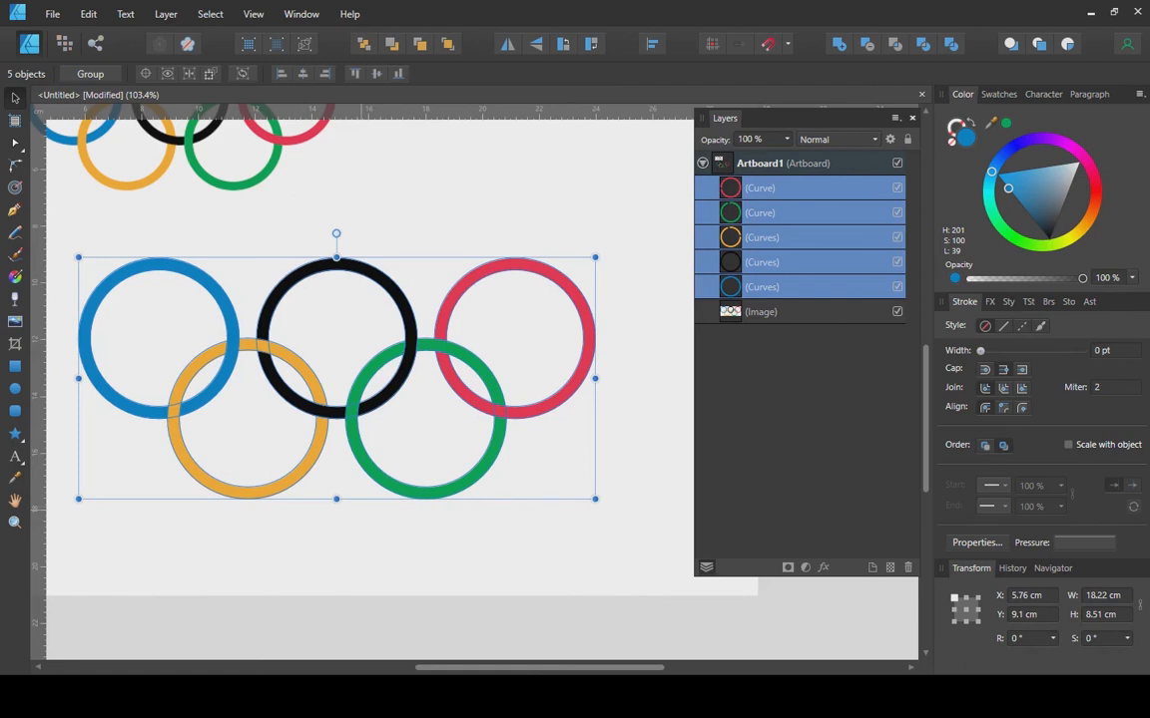
key(ctrl+g)
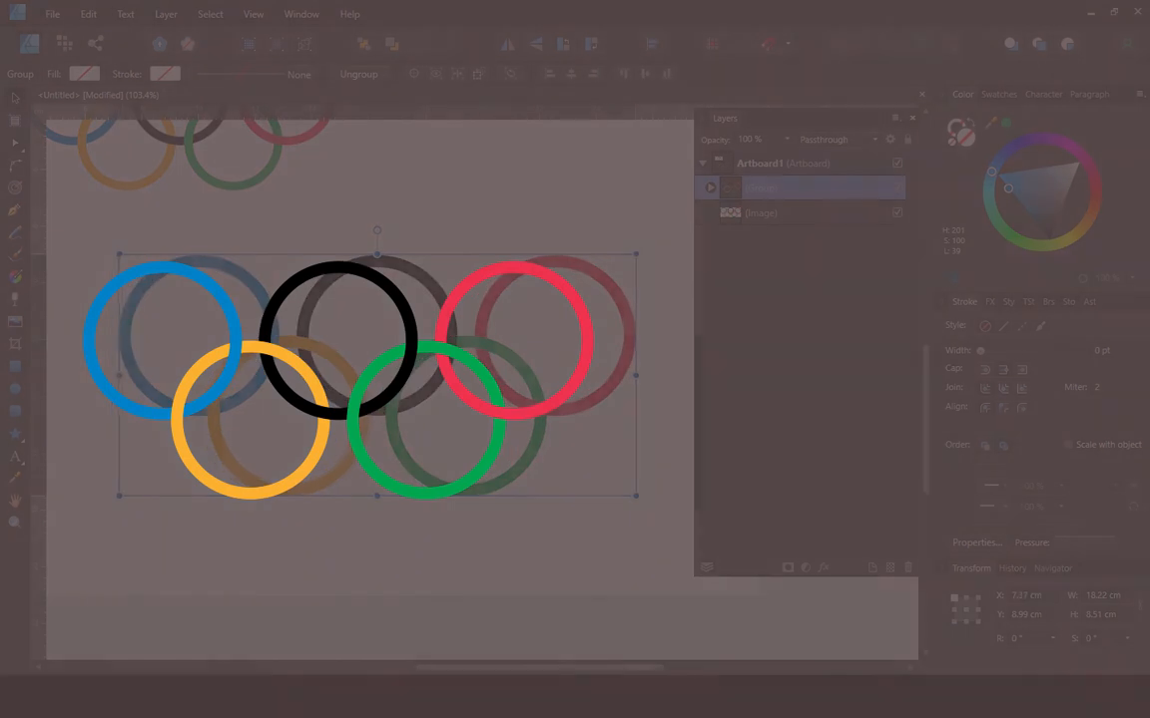